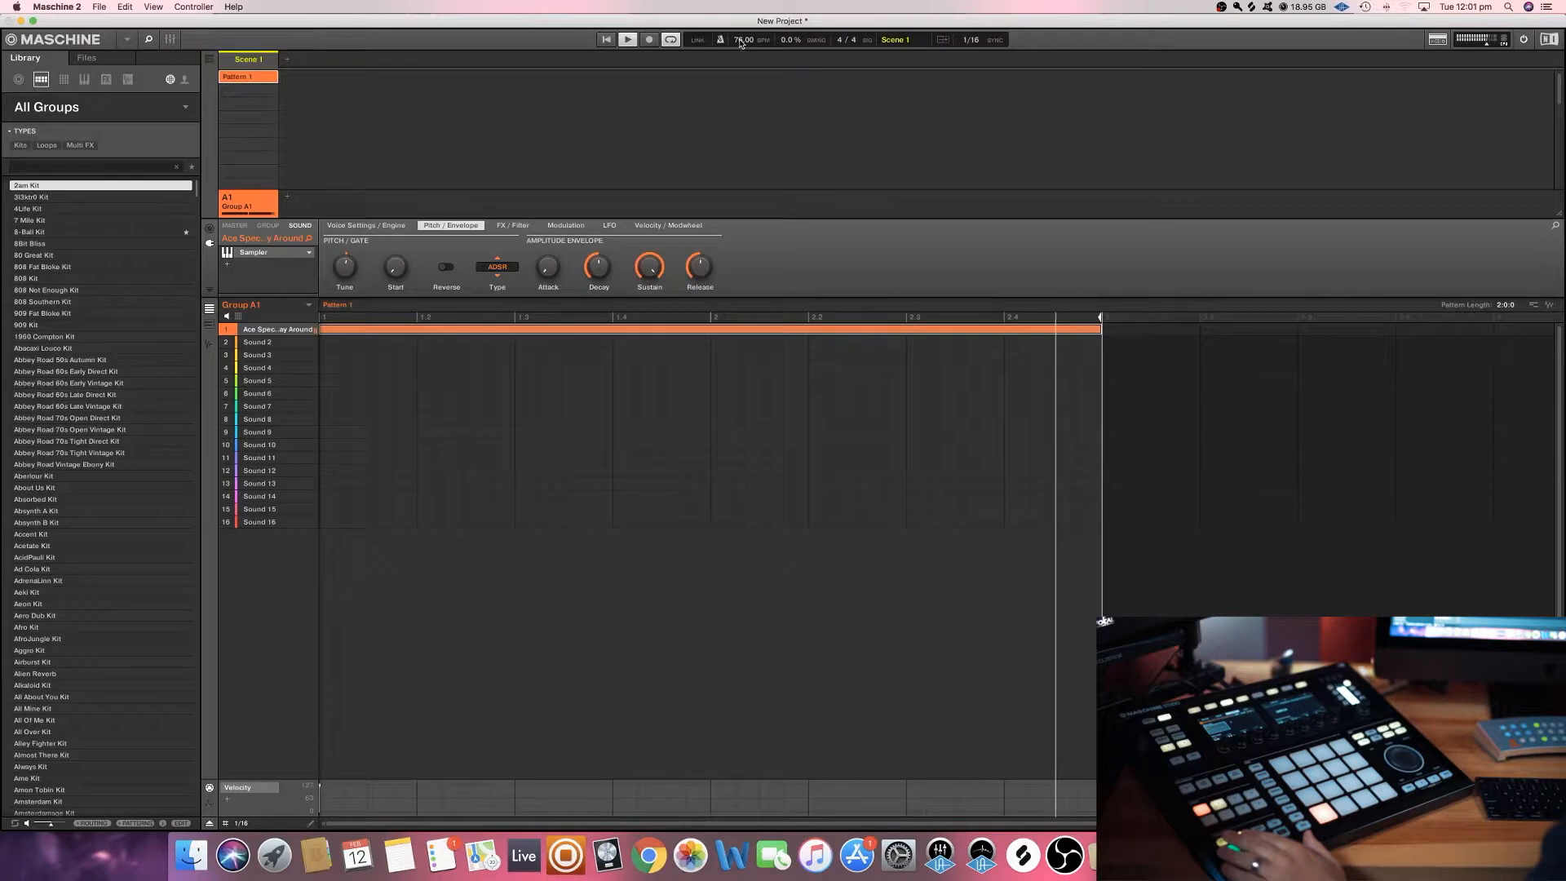
Set the project tempo to 75.50 BPM.
left_click_drag(740, 43, 745, 52)
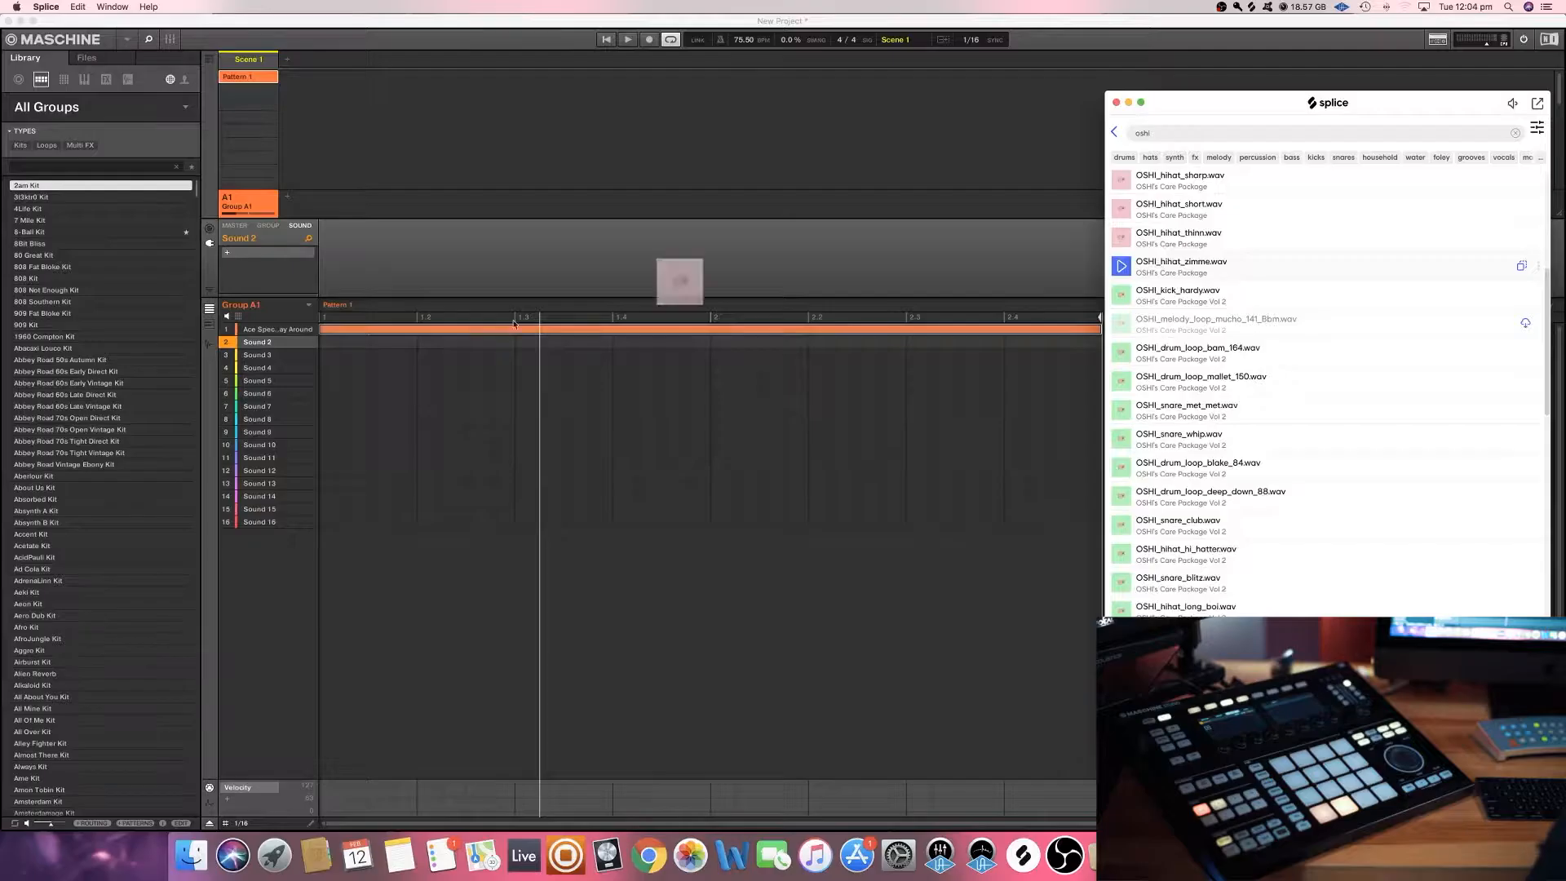
Load OSHI_hihat_zimme into Sound 4, OSHI_kick_hardy into Sound 2 and an OSHI snare sample into Sound 5 from Splice.
left_click_drag(675, 280, 273, 368)
scroll(1172, 275, "down", 1)
left_click_drag(1172, 274, 276, 342)
scroll(1178, 318, "down", 6)
left_click_drag(1178, 313, 281, 381)
Audition further OSHI samples in the Splice results and load OSHI_clap_the_cash into Sound 6.
scroll(1178, 322, "down", 2)
left_click(1185, 382)
scroll(1185, 408, "down", 2)
key("Down")
key("Down")
scroll(1185, 415, "down", 2)
scroll(1184, 414, "down", 3)
left_click_drag(1185, 359, 259, 396)
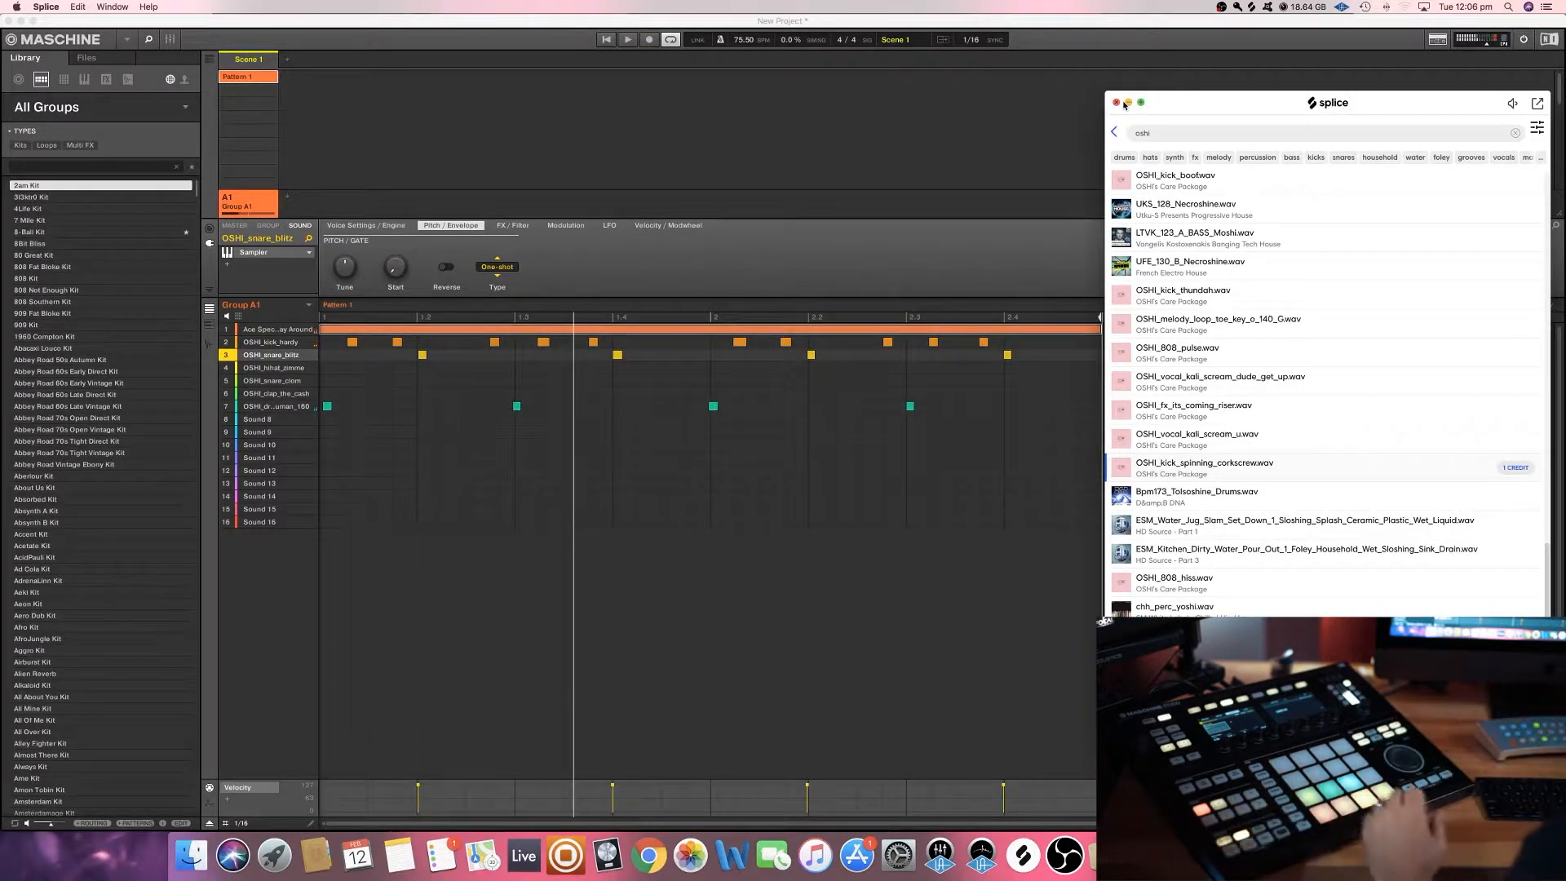
Move the Splice window aside and minimize it.
left_click_drag(1156, 113, 1155, 112)
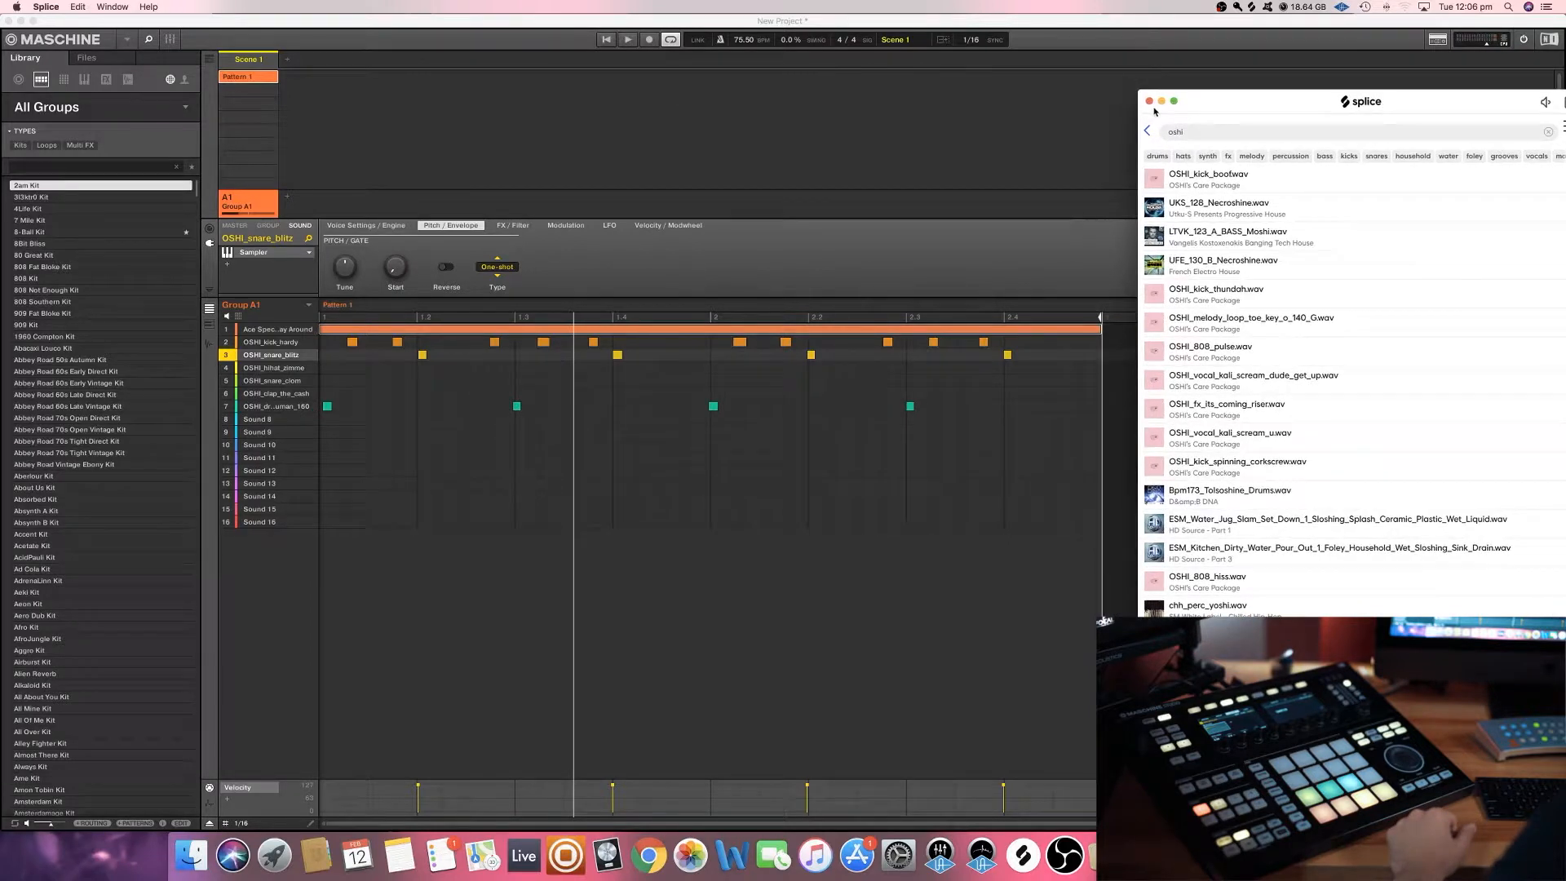
left_click(1161, 102)
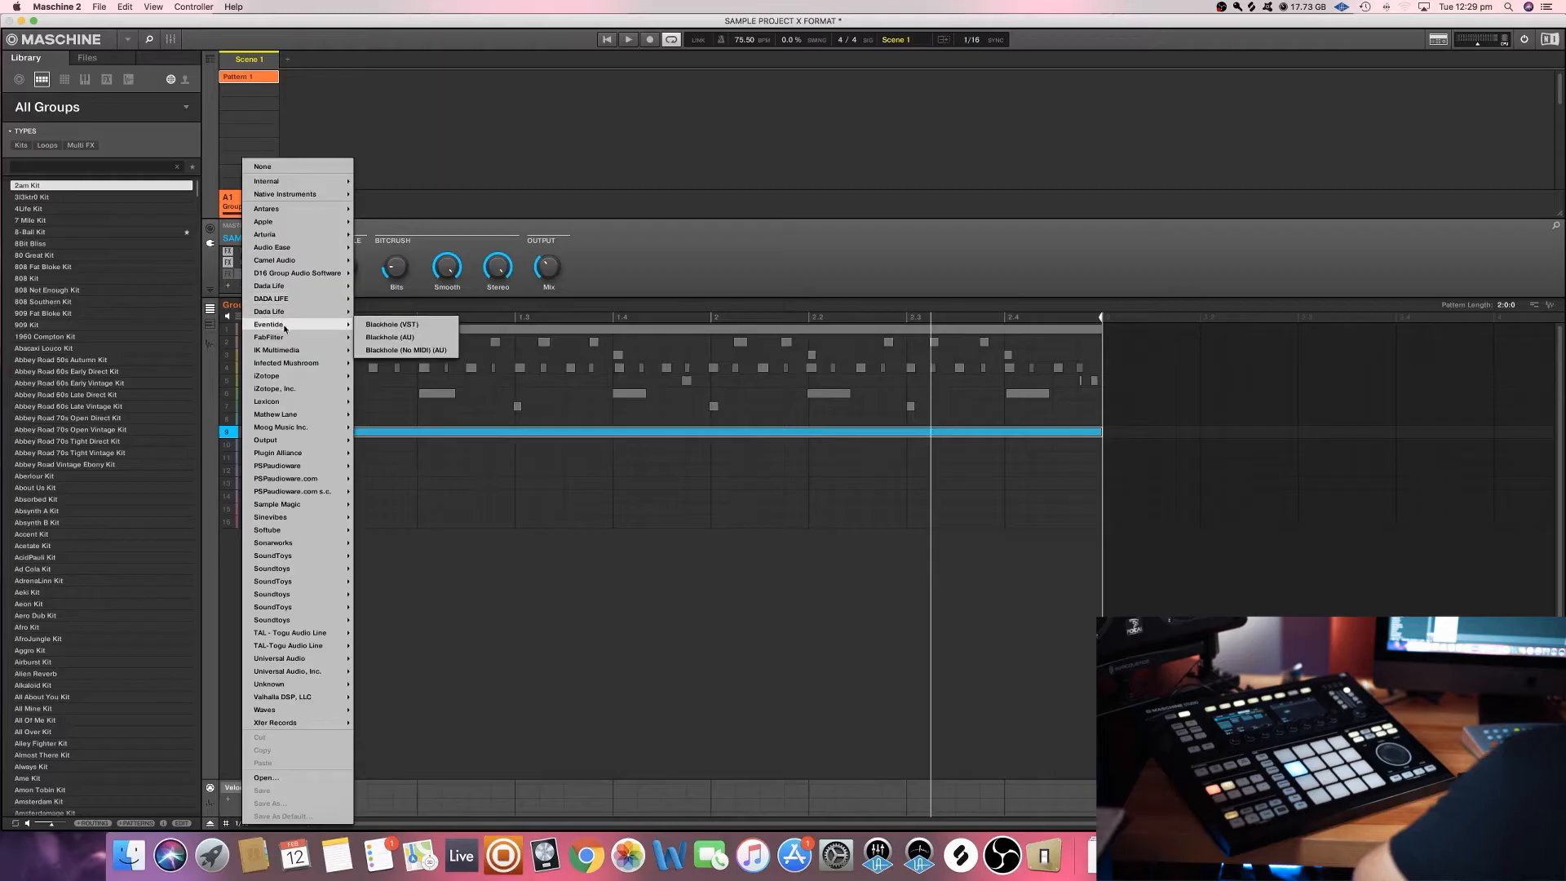
Add the FabFilter FF Pro-Q 2 (AU) equalizer after the distortion on Sound 9 and open its editor.
mouse_move(286, 334)
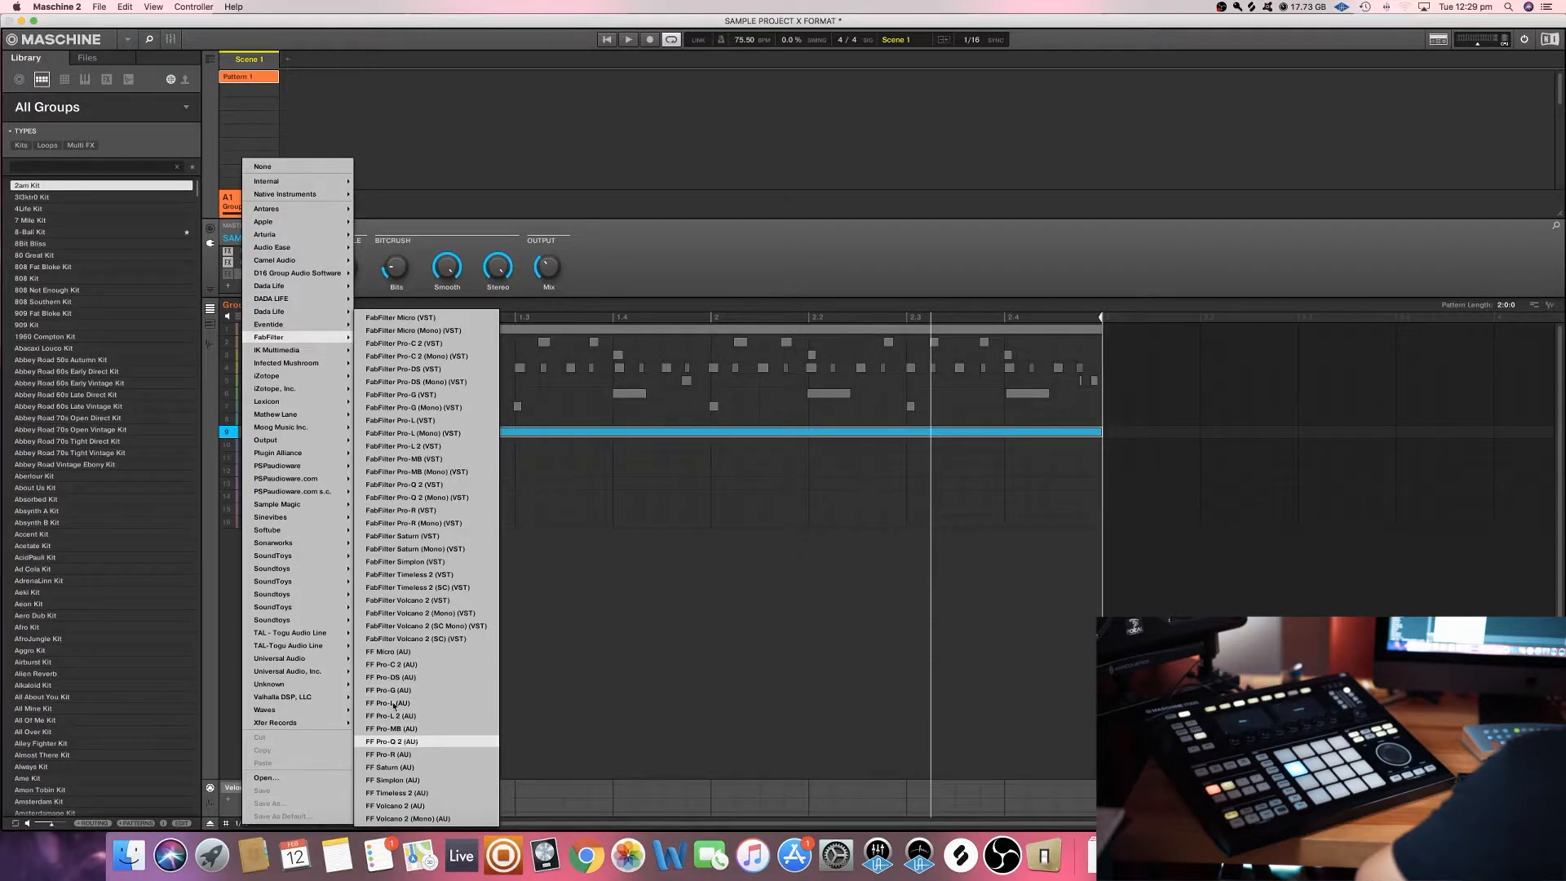
left_click(420, 741)
left_click(268, 275)
Lower the high cut and raise the low cut in Sound 9's Pro-Q 2 to leave a mid-range band, closing the editor when done.
left_click_drag(718, 217, 369, 216)
left_click_drag(35, 217, 188, 218)
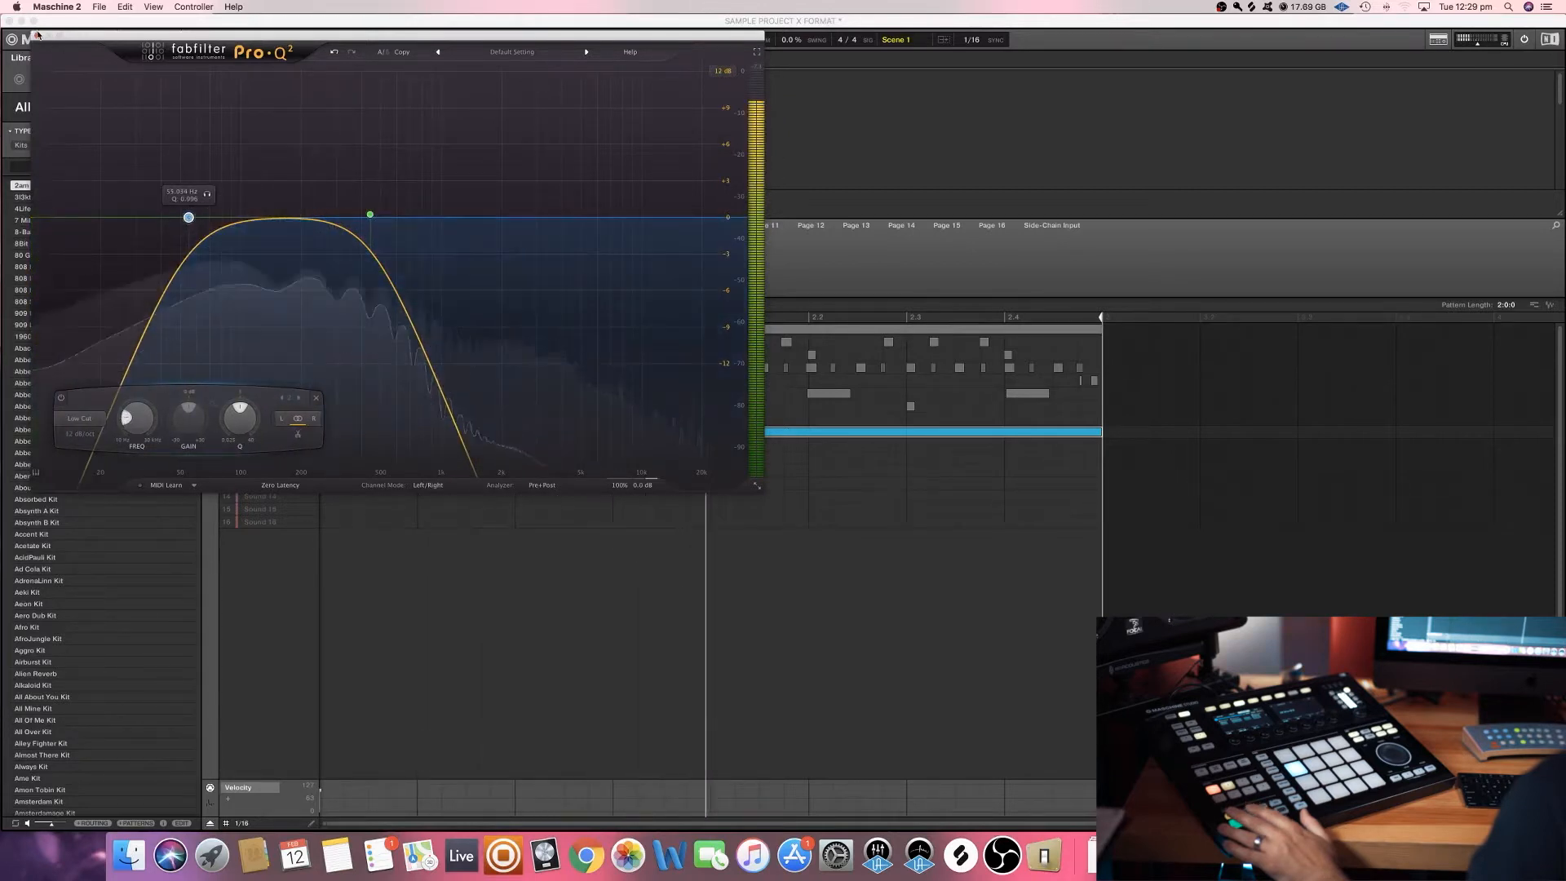
left_click(37, 36)
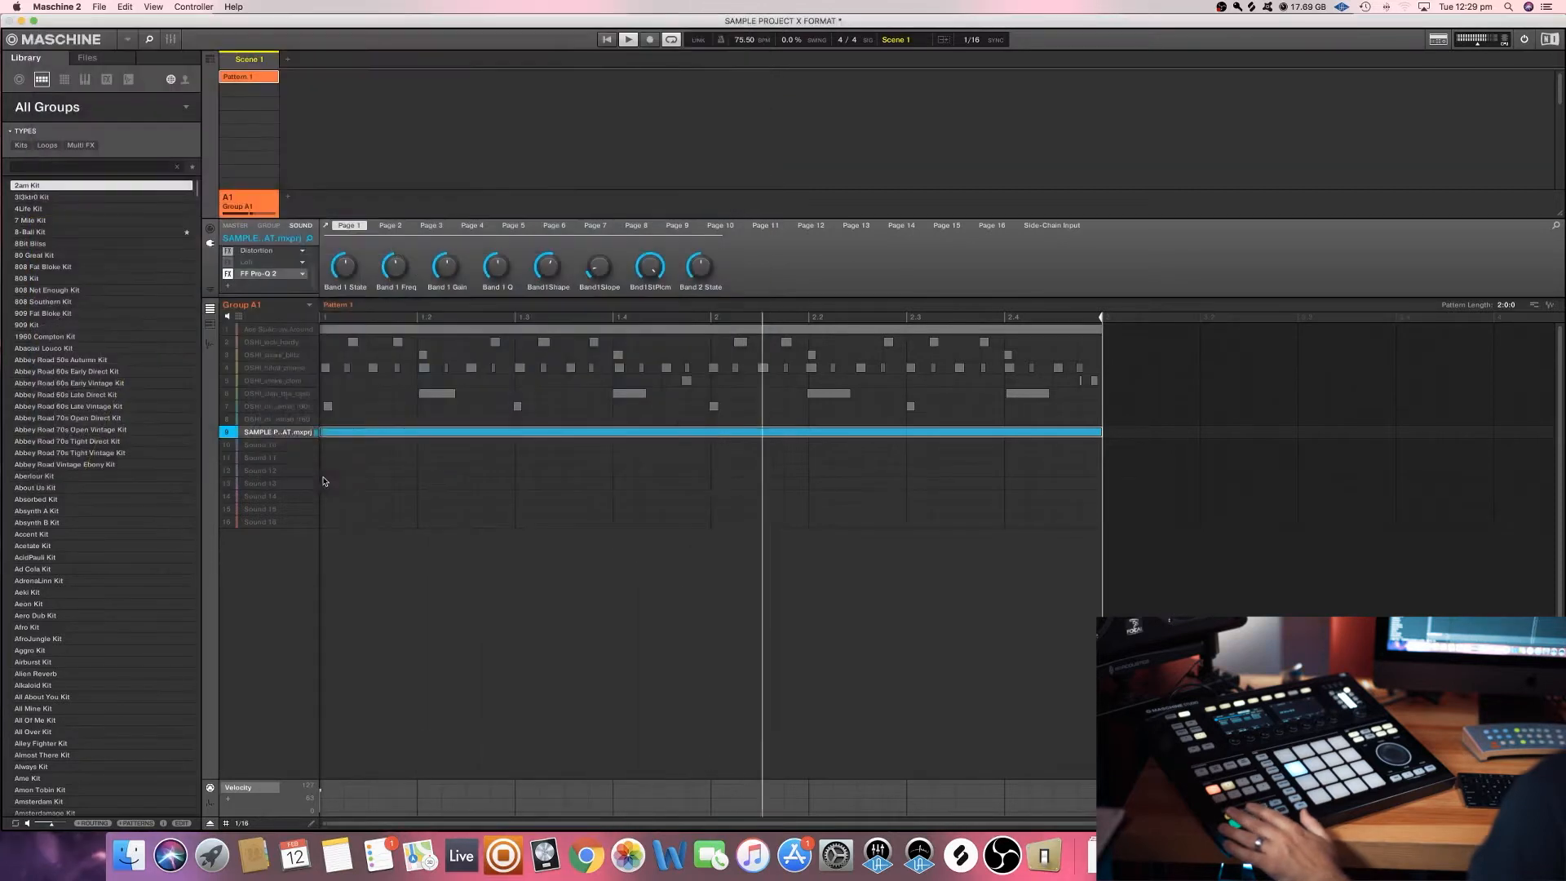
Unsolo Sound 9, select the sample on Sound 1 and raise the low cut in its Pro-Q 2.
right_click(227, 436)
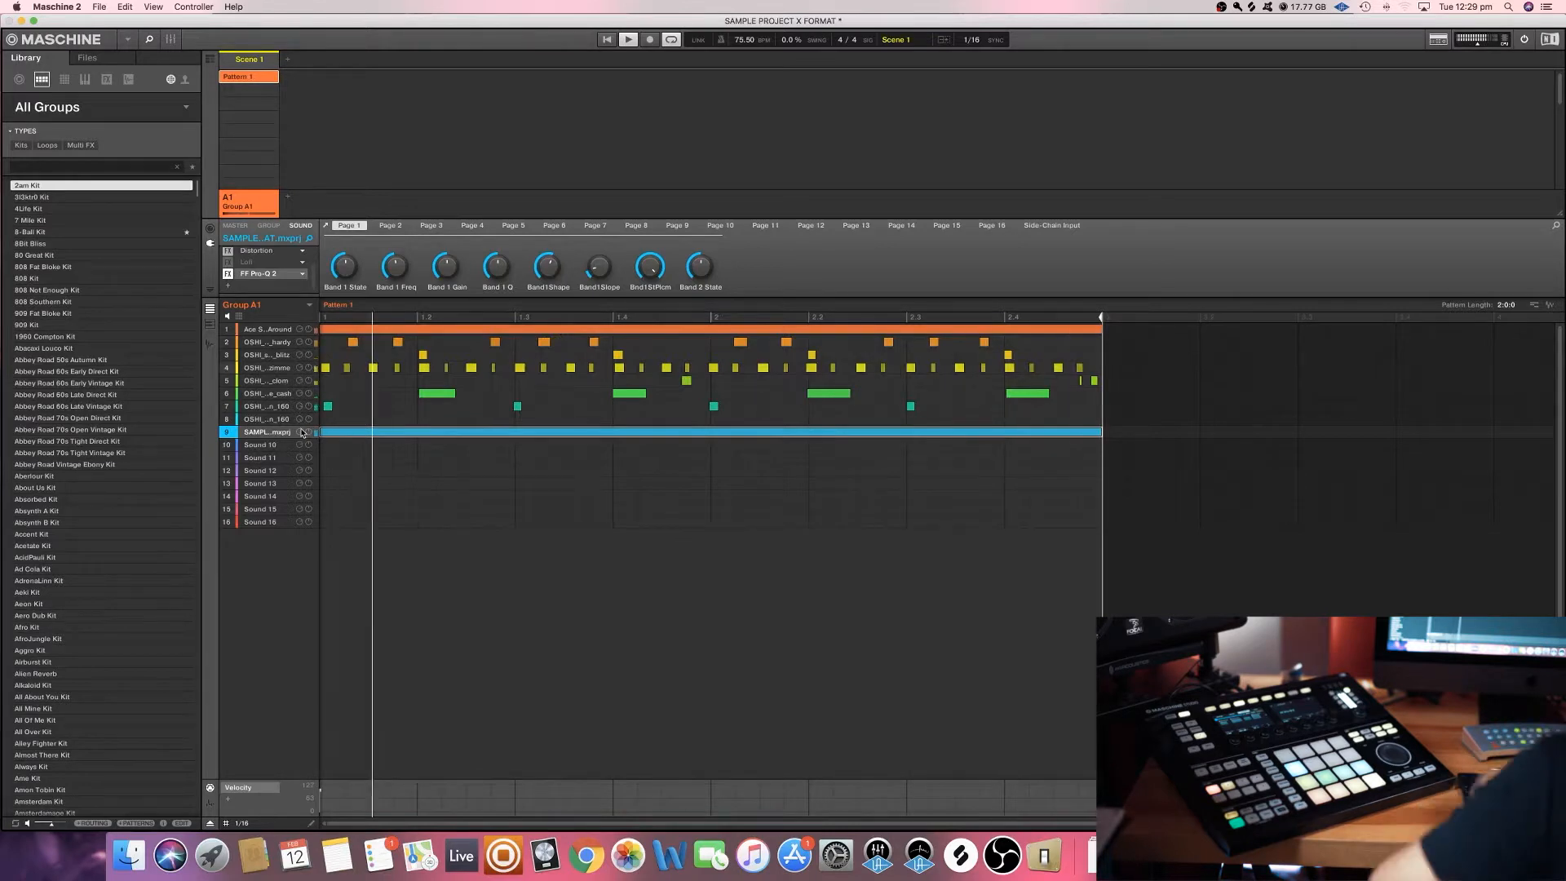
left_click(265, 332)
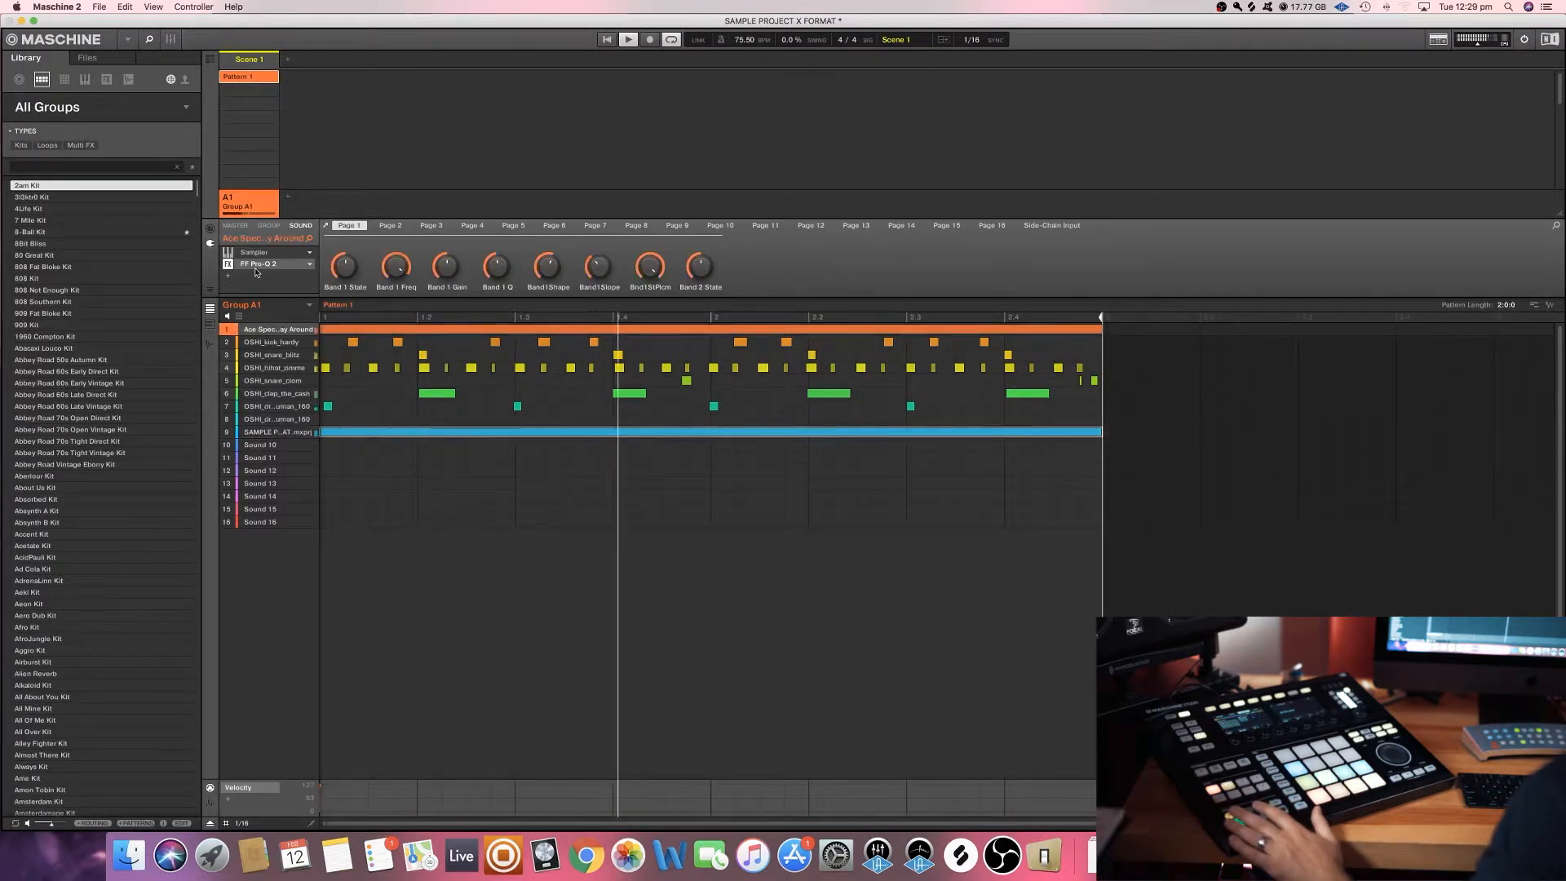
left_click_drag(457, 386, 536, 397)
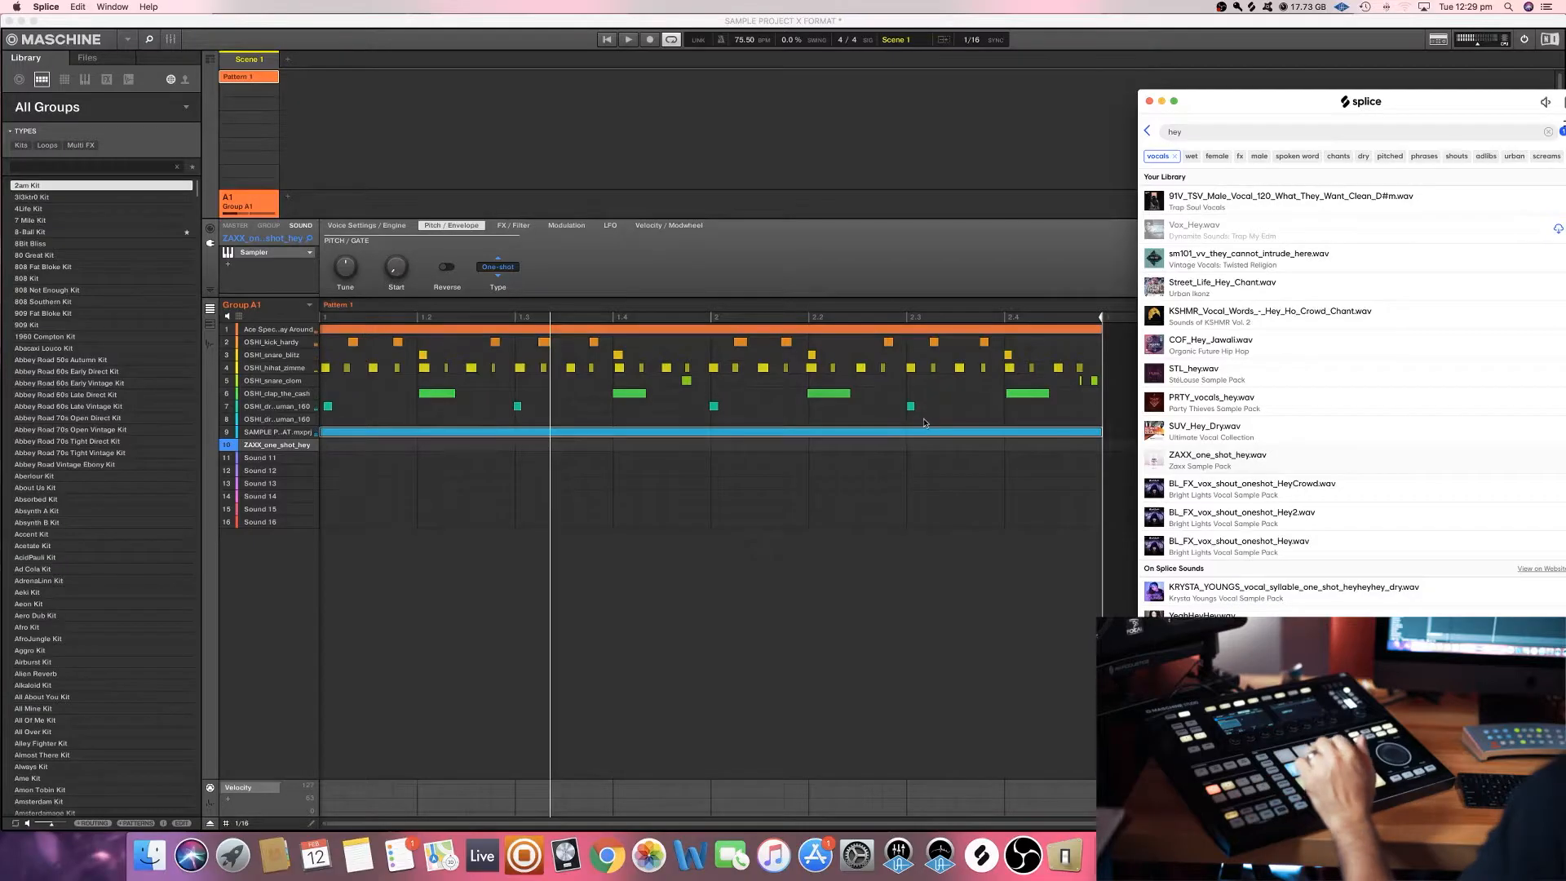
Switch back from Splice to Maschine with the ZAXX_one_shot_hey vocal on Sound 10.
left_click(954, 455)
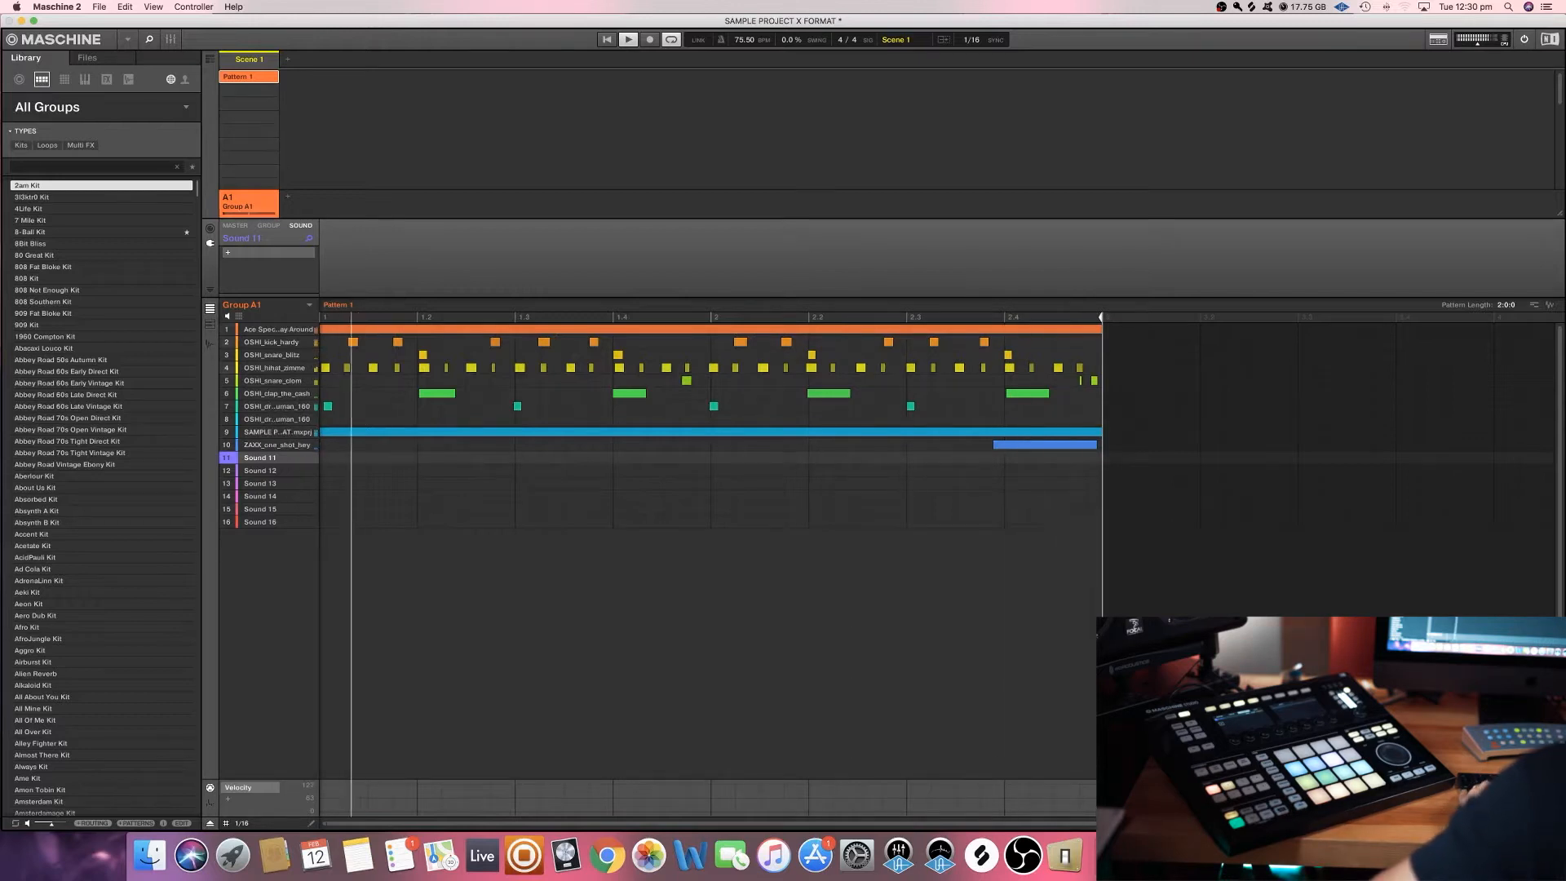
Switch to Splice, return to the library overview and browse its samples by instrument.
left_click(982, 856)
key("space")
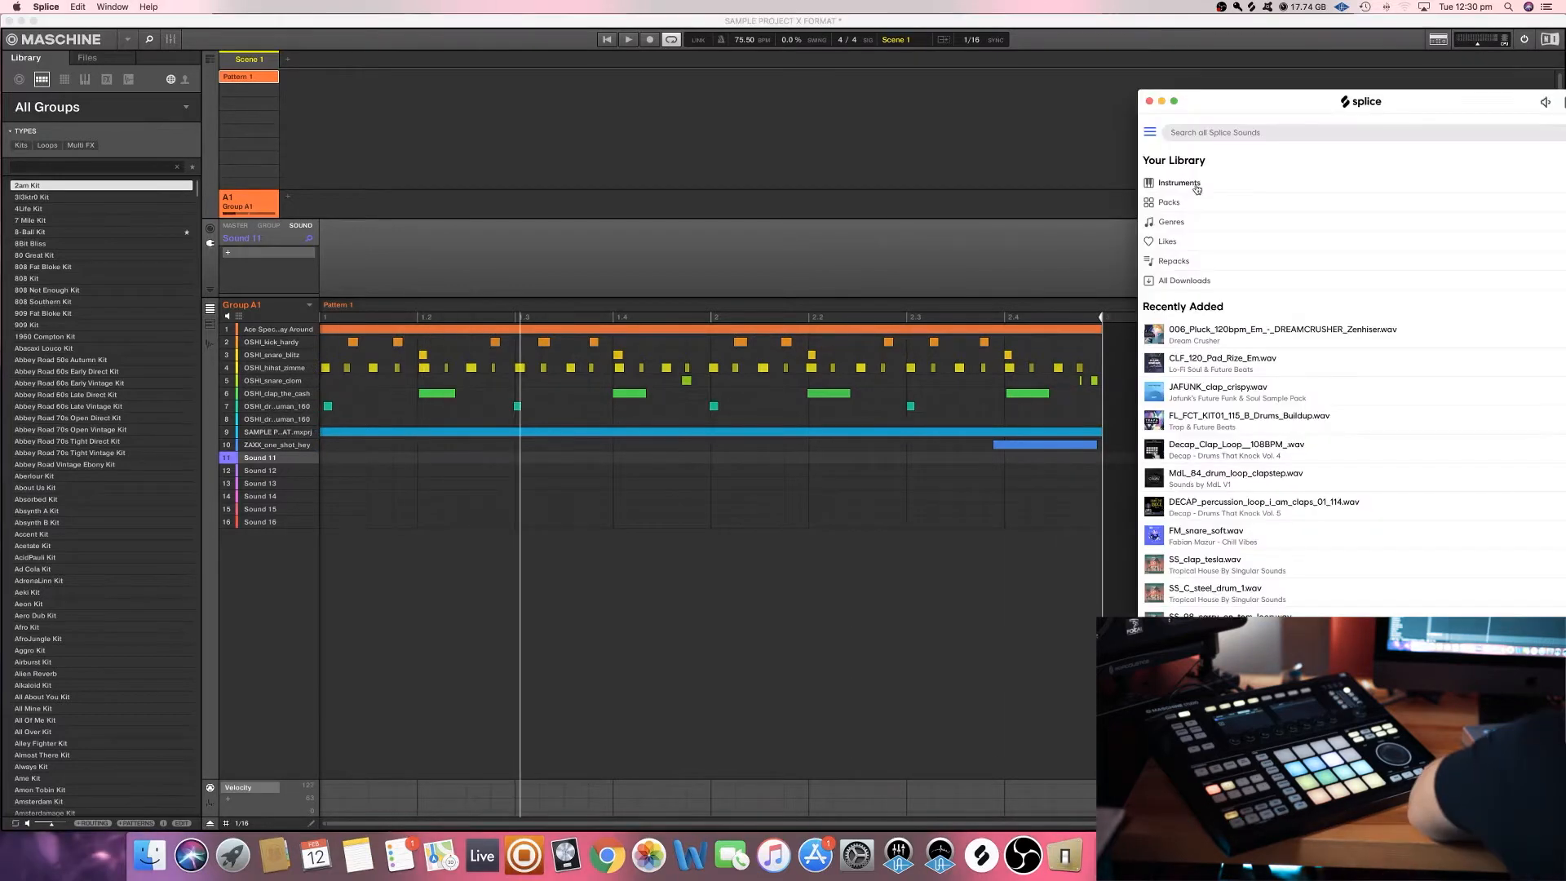
left_click(1147, 140)
left_click(1148, 138)
left_click(1182, 182)
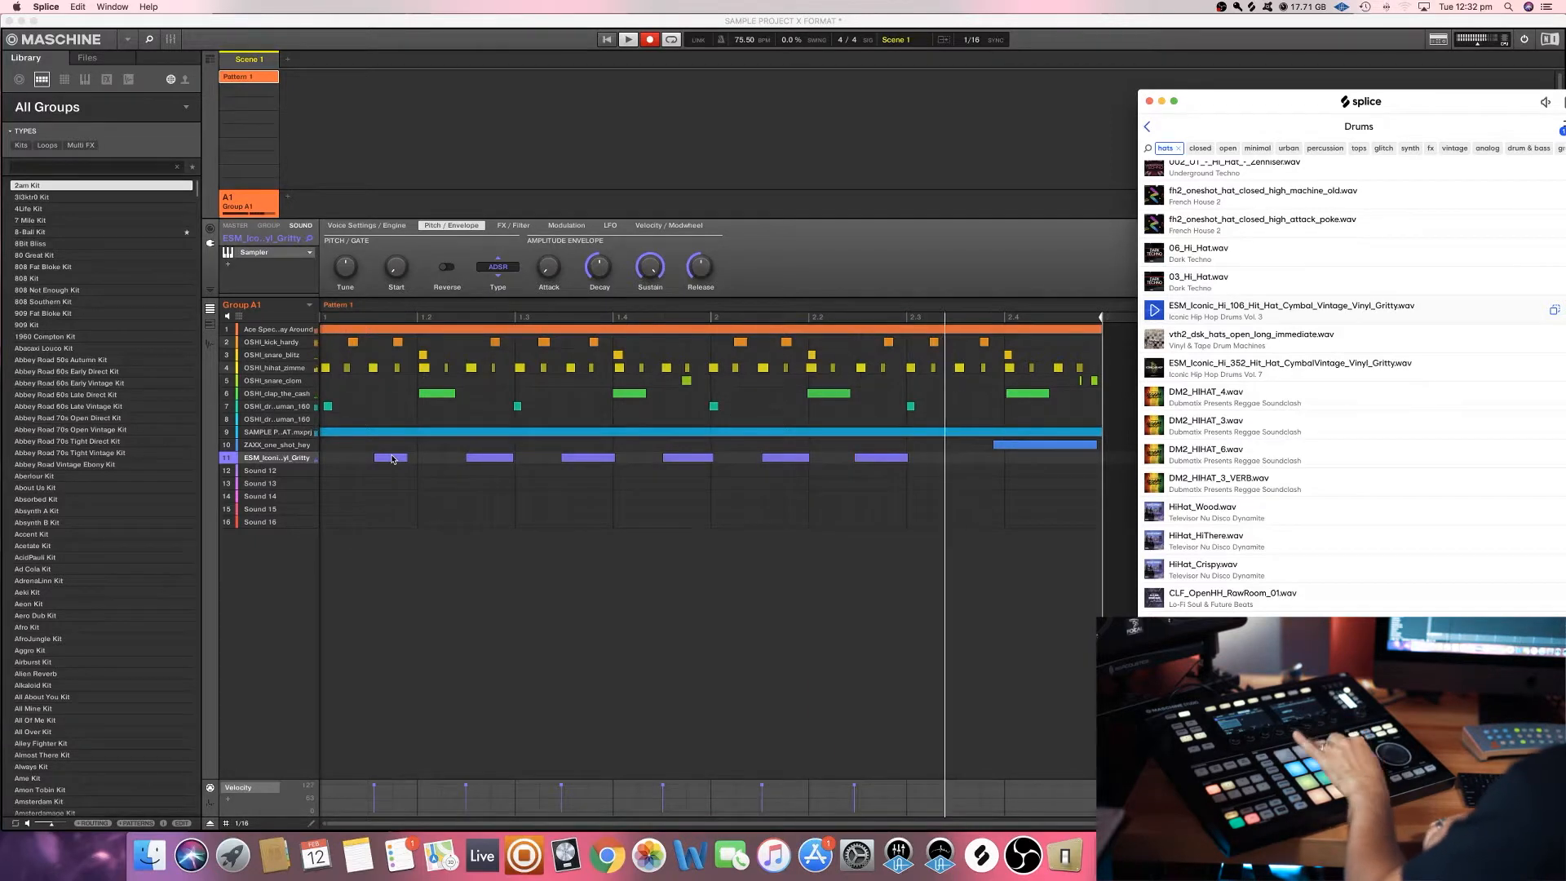
Switch back to Maschine and adjust the mix level of the vintage hi-hat on Sound 11.
left_click(332, 458)
left_click(344, 470)
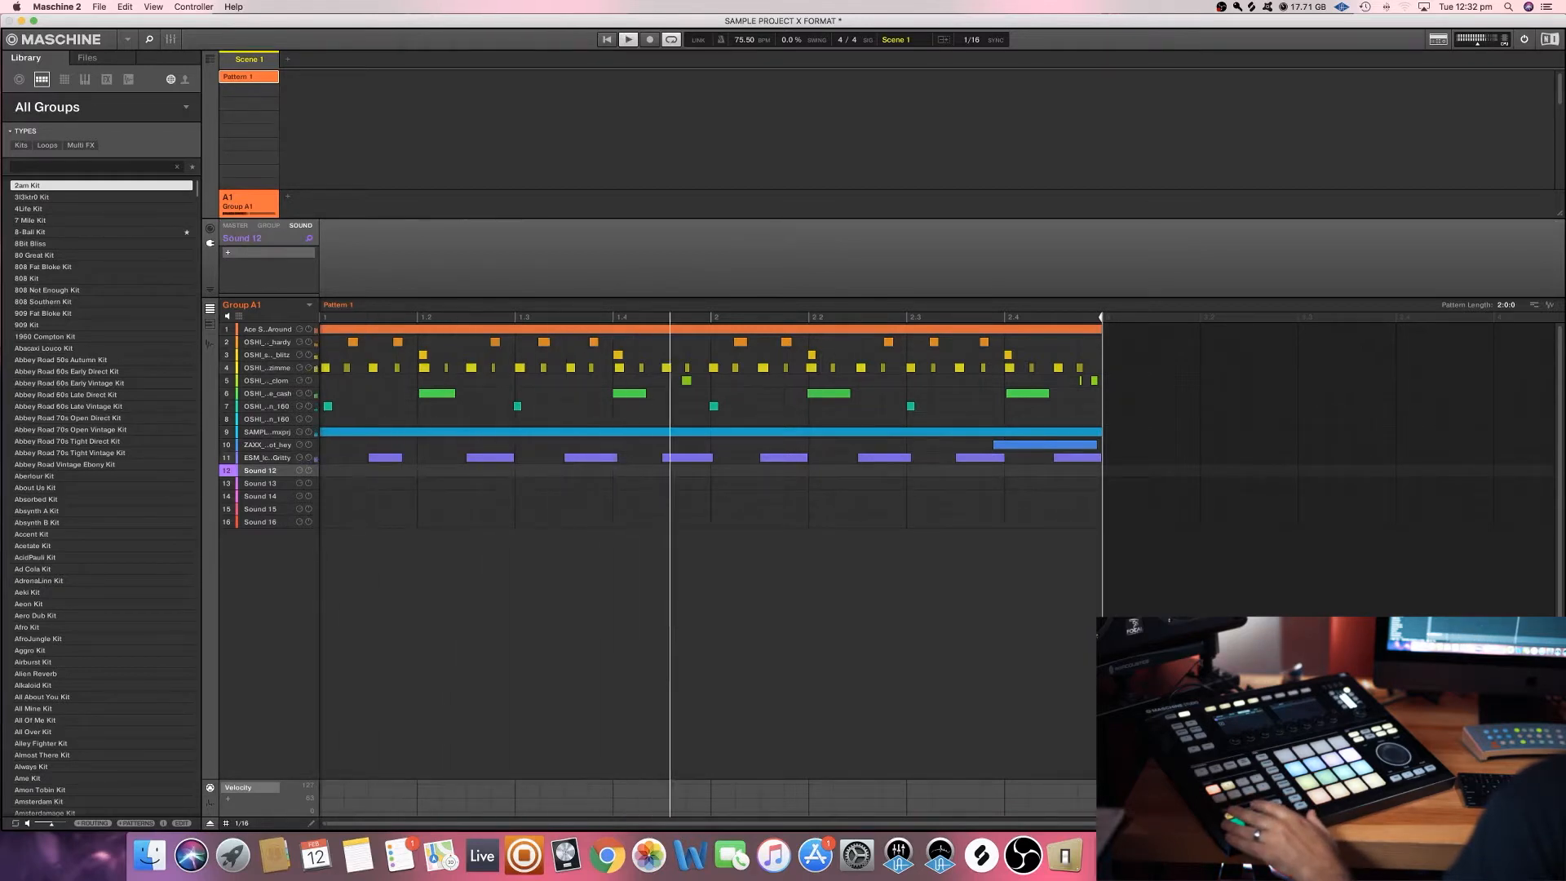
left_click(301, 458)
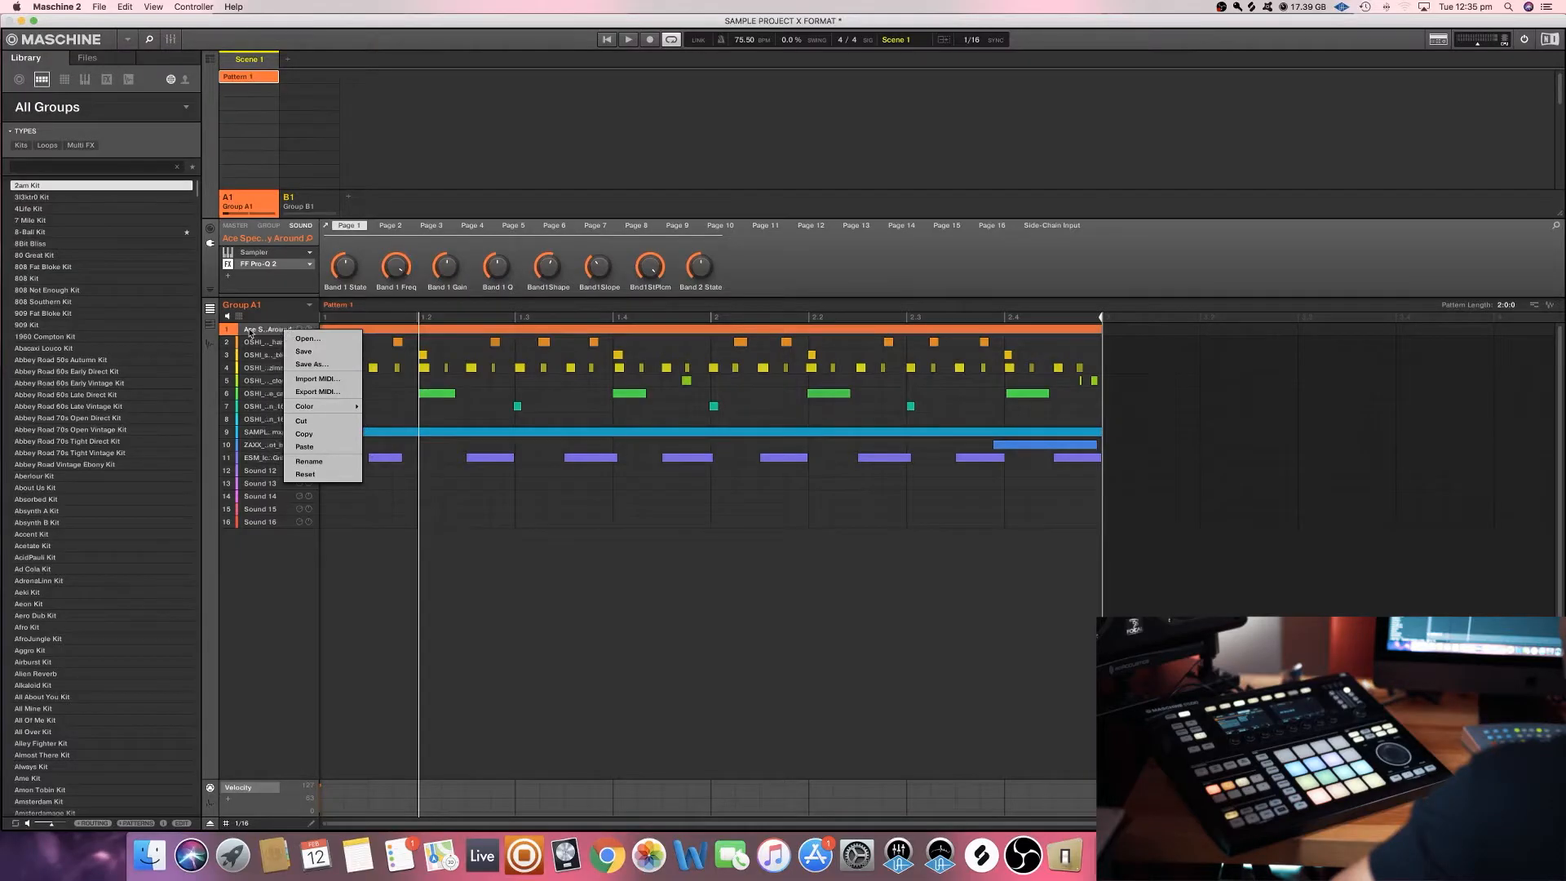
Solo Sound 1 in Group A1 and place its rendered pattern audio on Sound 1 of Group B1.
left_click(231, 329)
right_click(228, 329)
left_click_drag(1547, 304, 1475, 251)
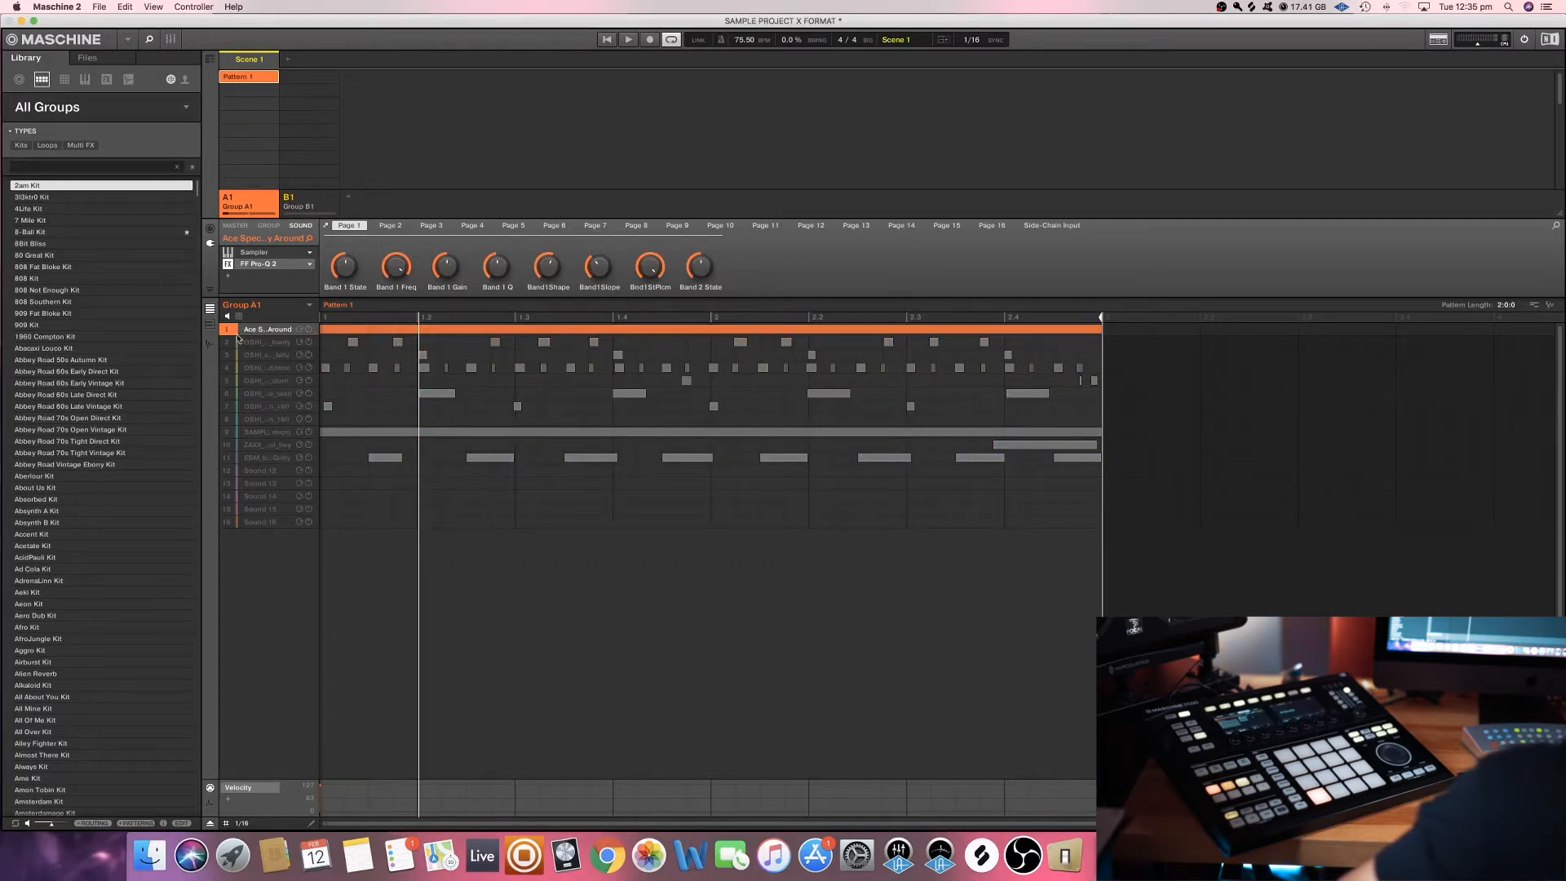
left_click(310, 200)
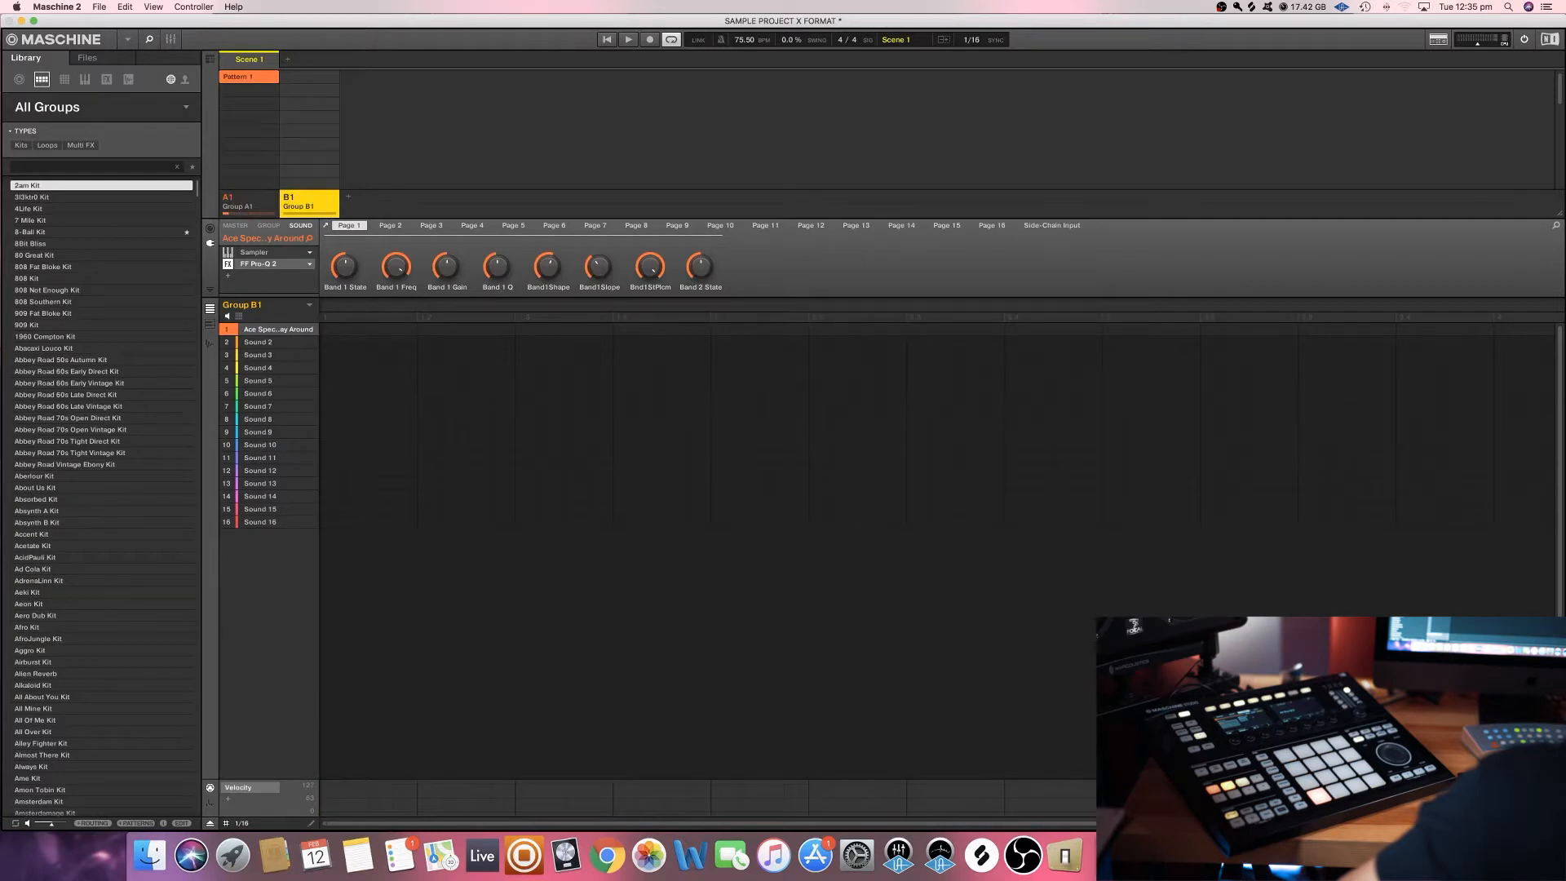
left_click_drag(308, 221, 278, 330)
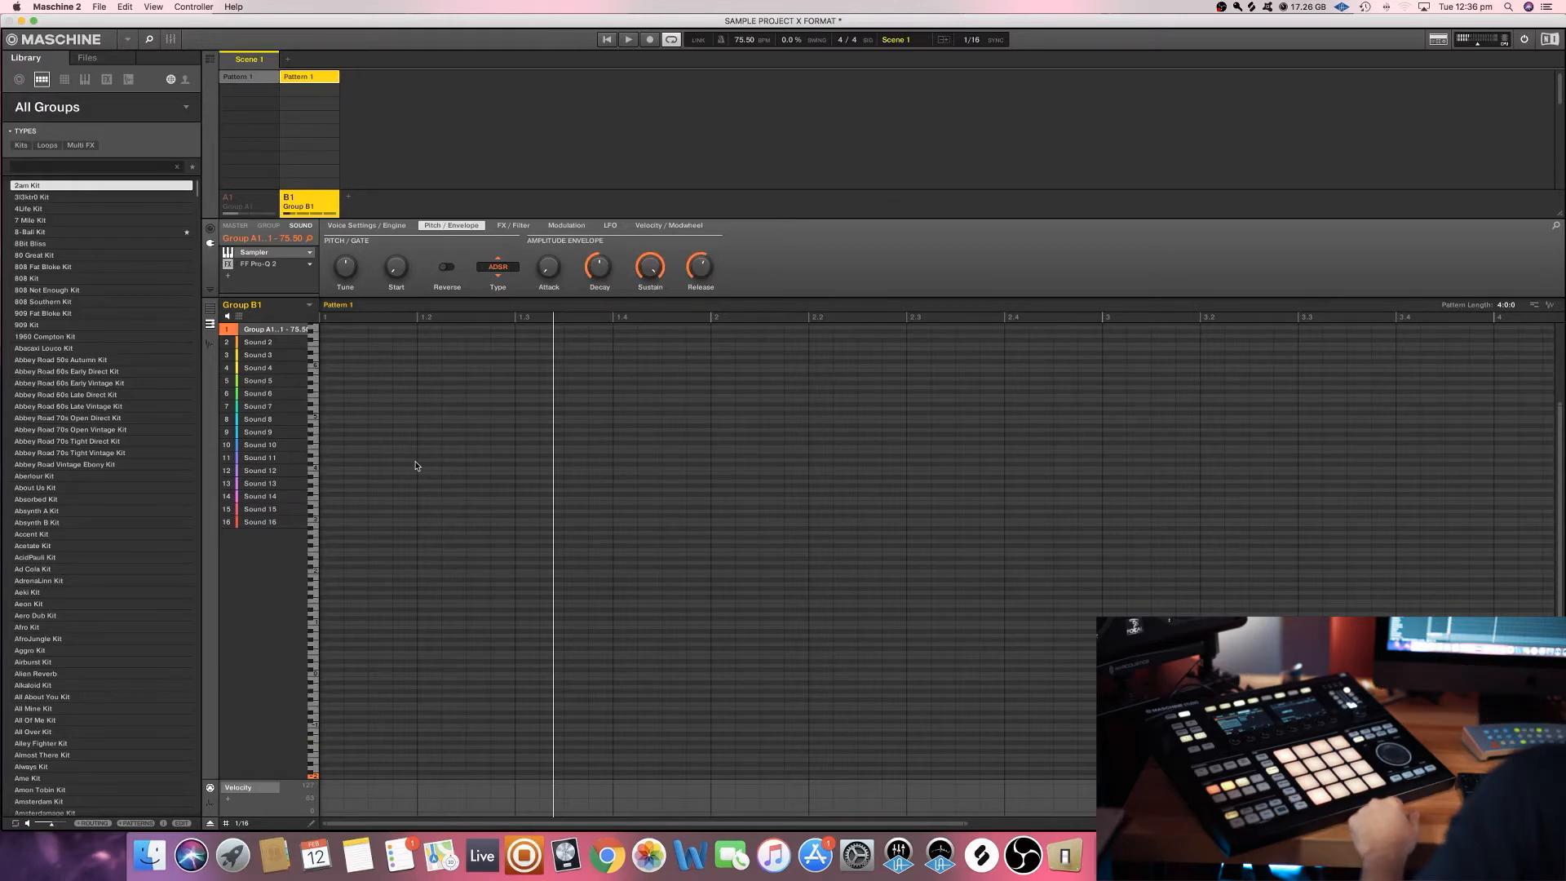
Check the drum pattern in Group A1, return to Group B1 and start playback.
left_click(236, 204)
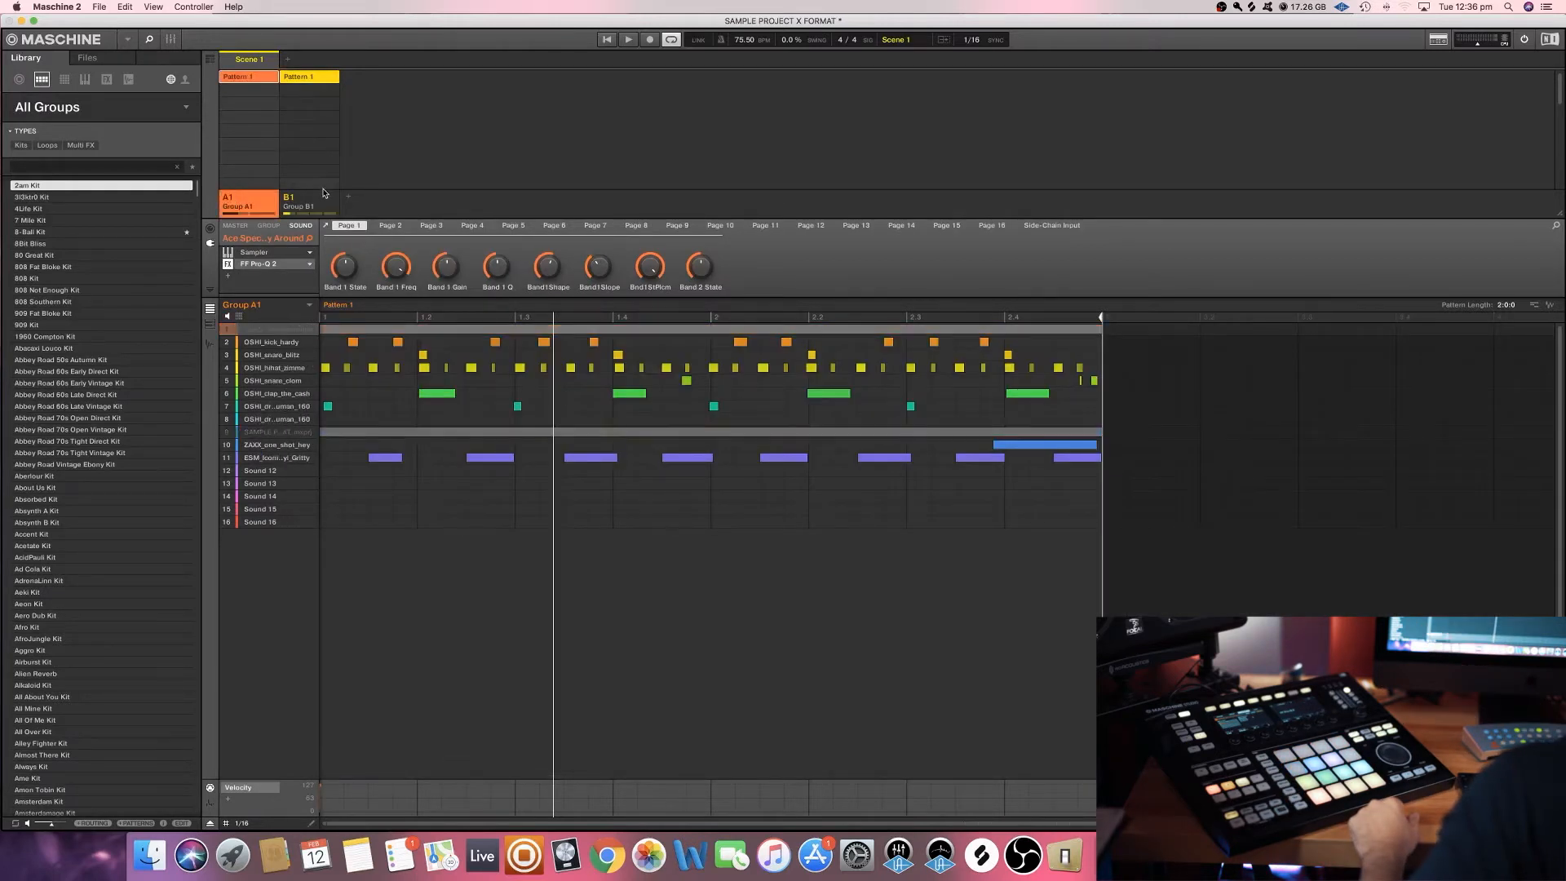
left_click(321, 198)
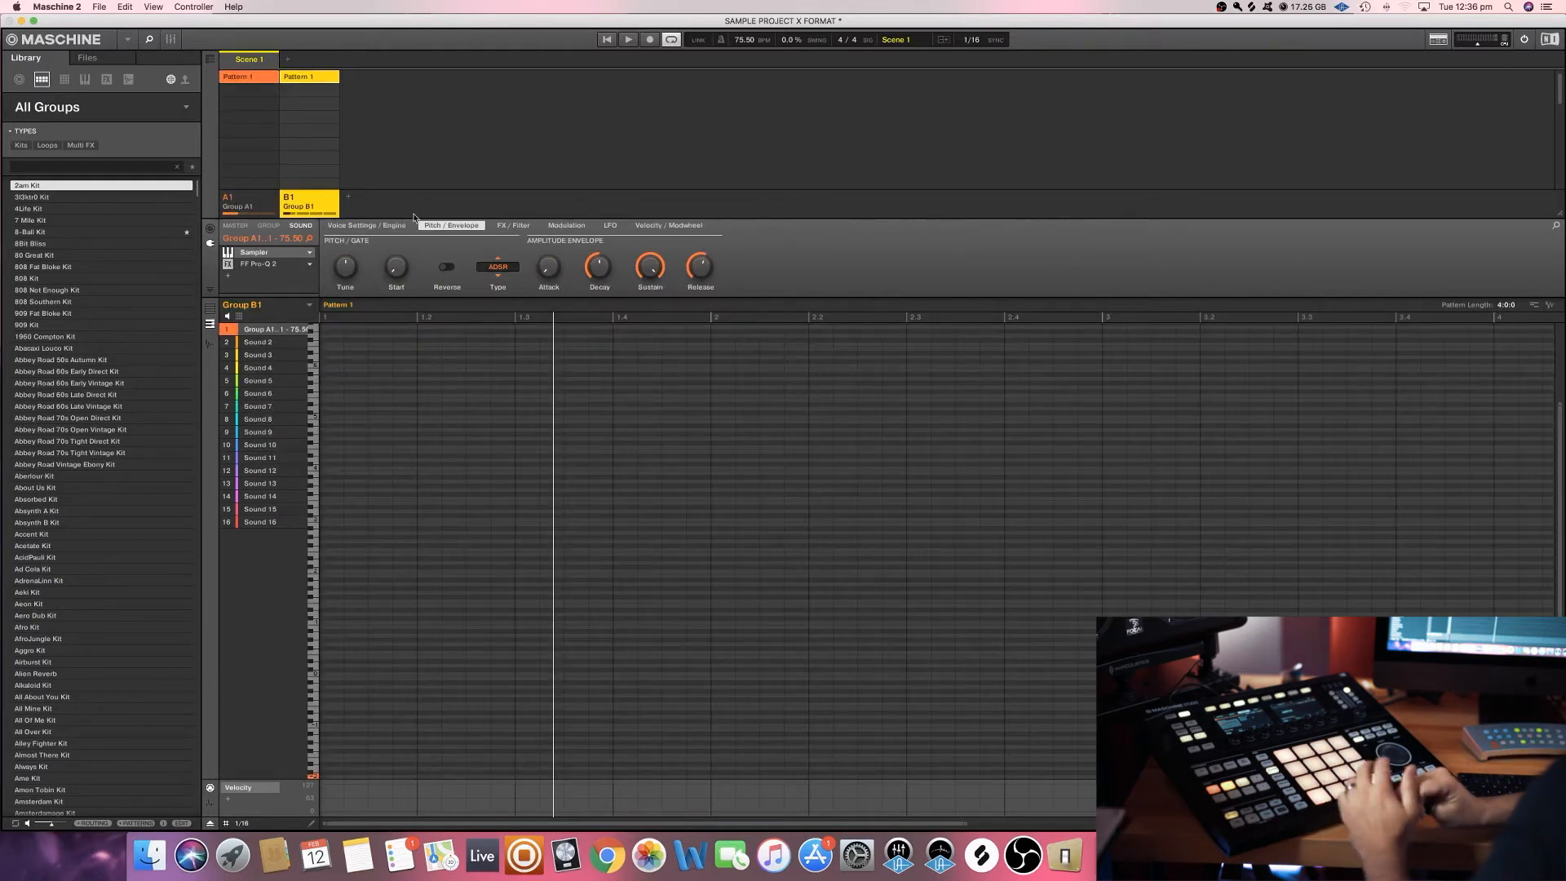
key("space")
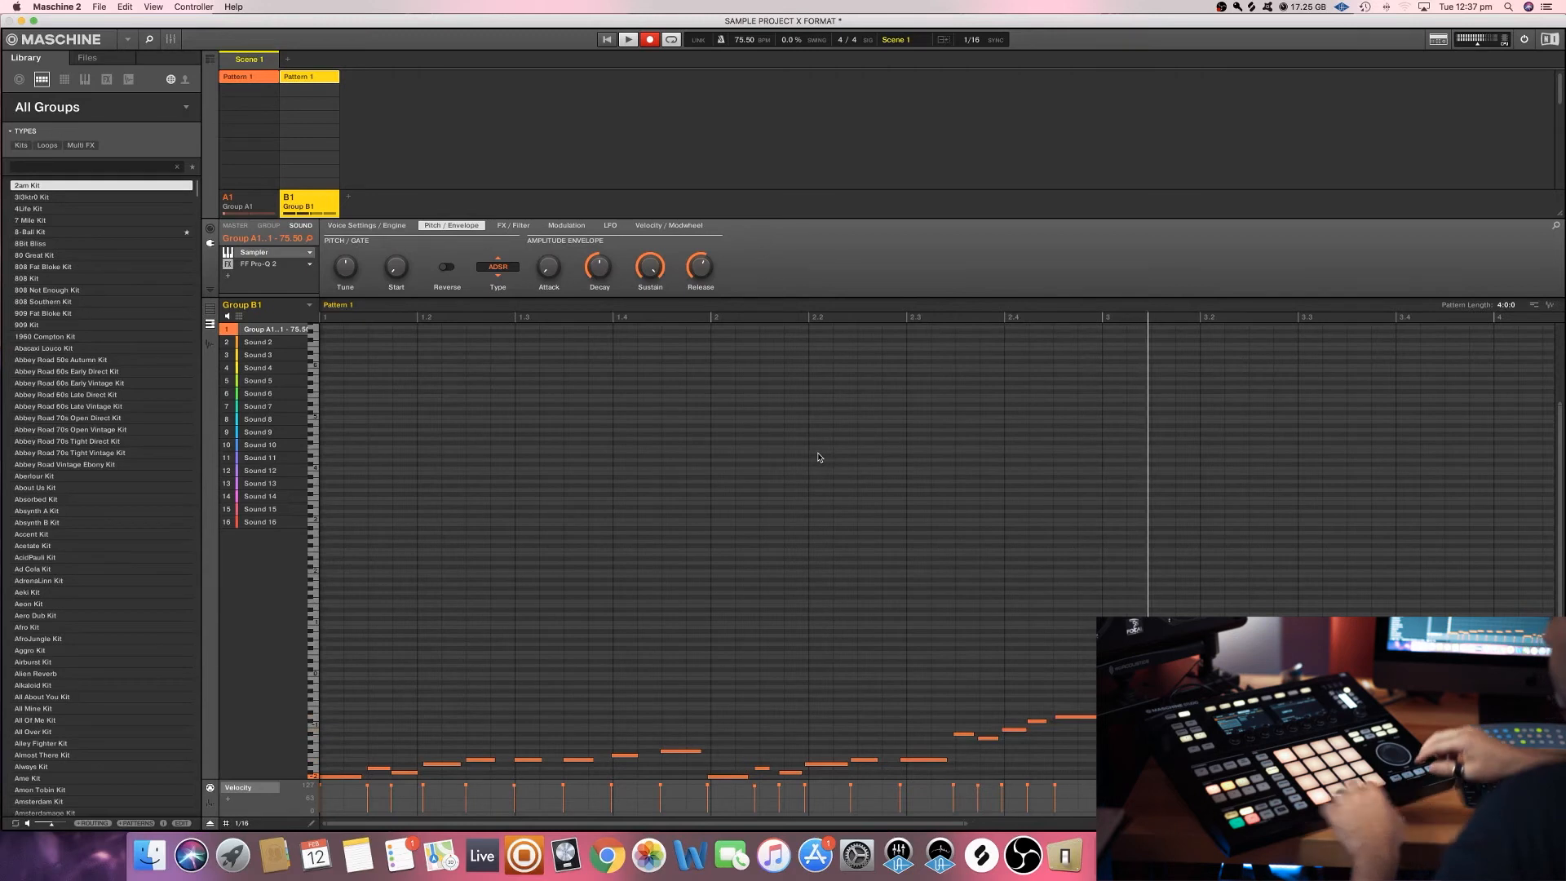
In the Pro-Q 2 on Group B1's Sound 1, boost a bell about 2 dB near 100 Hz and reposition the low cut just below it.
left_click(248, 278)
left_click(238, 278)
double_click(236, 266)
left_click_drag(537, 397, 402, 380)
left_click_drag(481, 381, 533, 361)
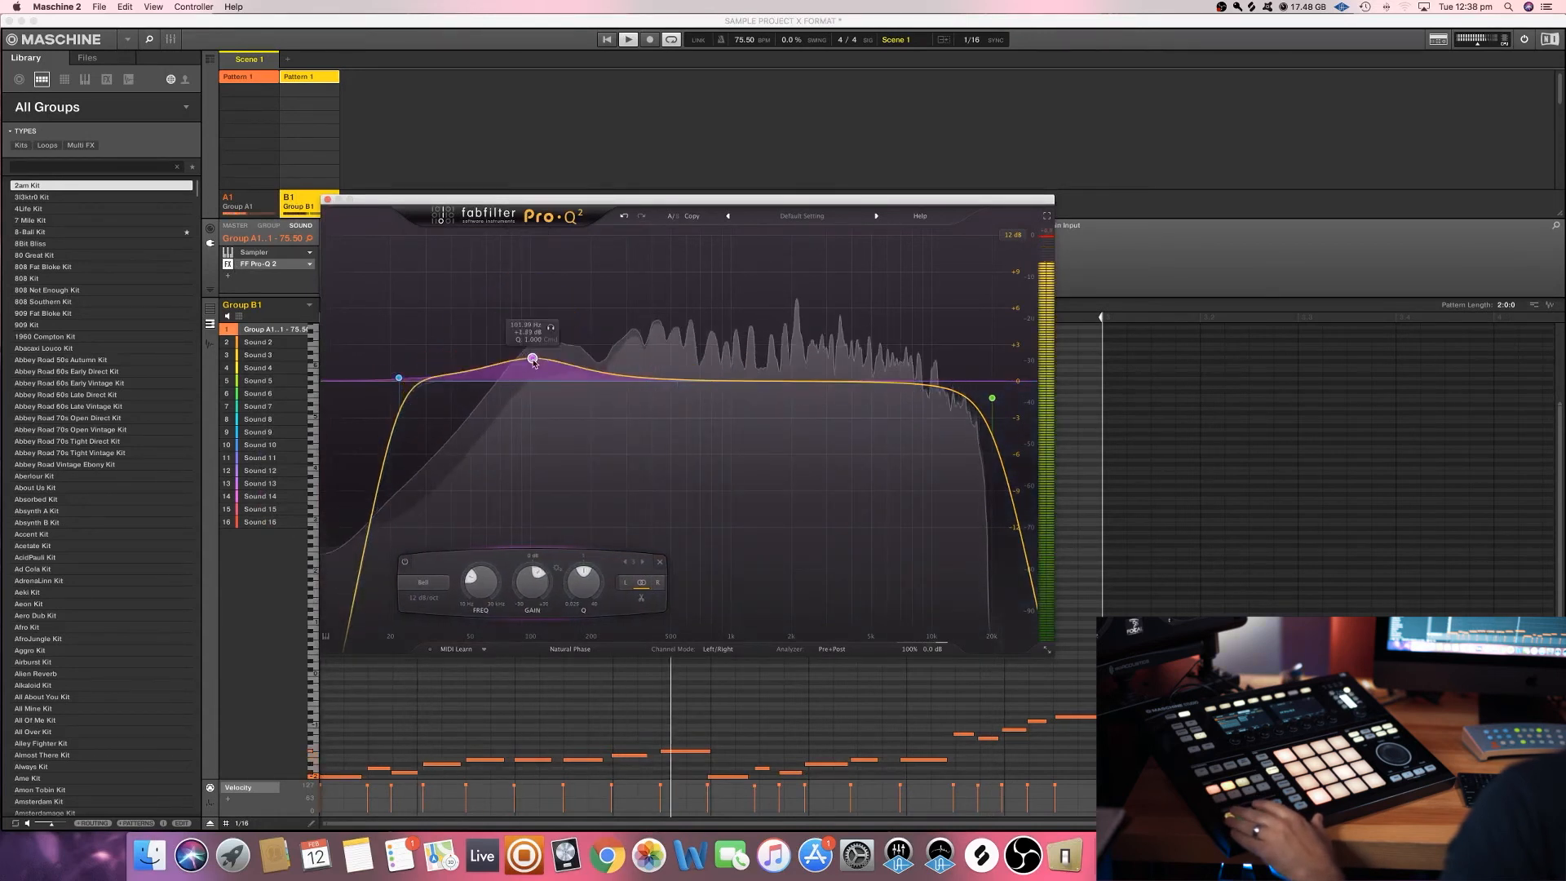
left_click_drag(399, 378, 494, 383)
left_click(327, 199)
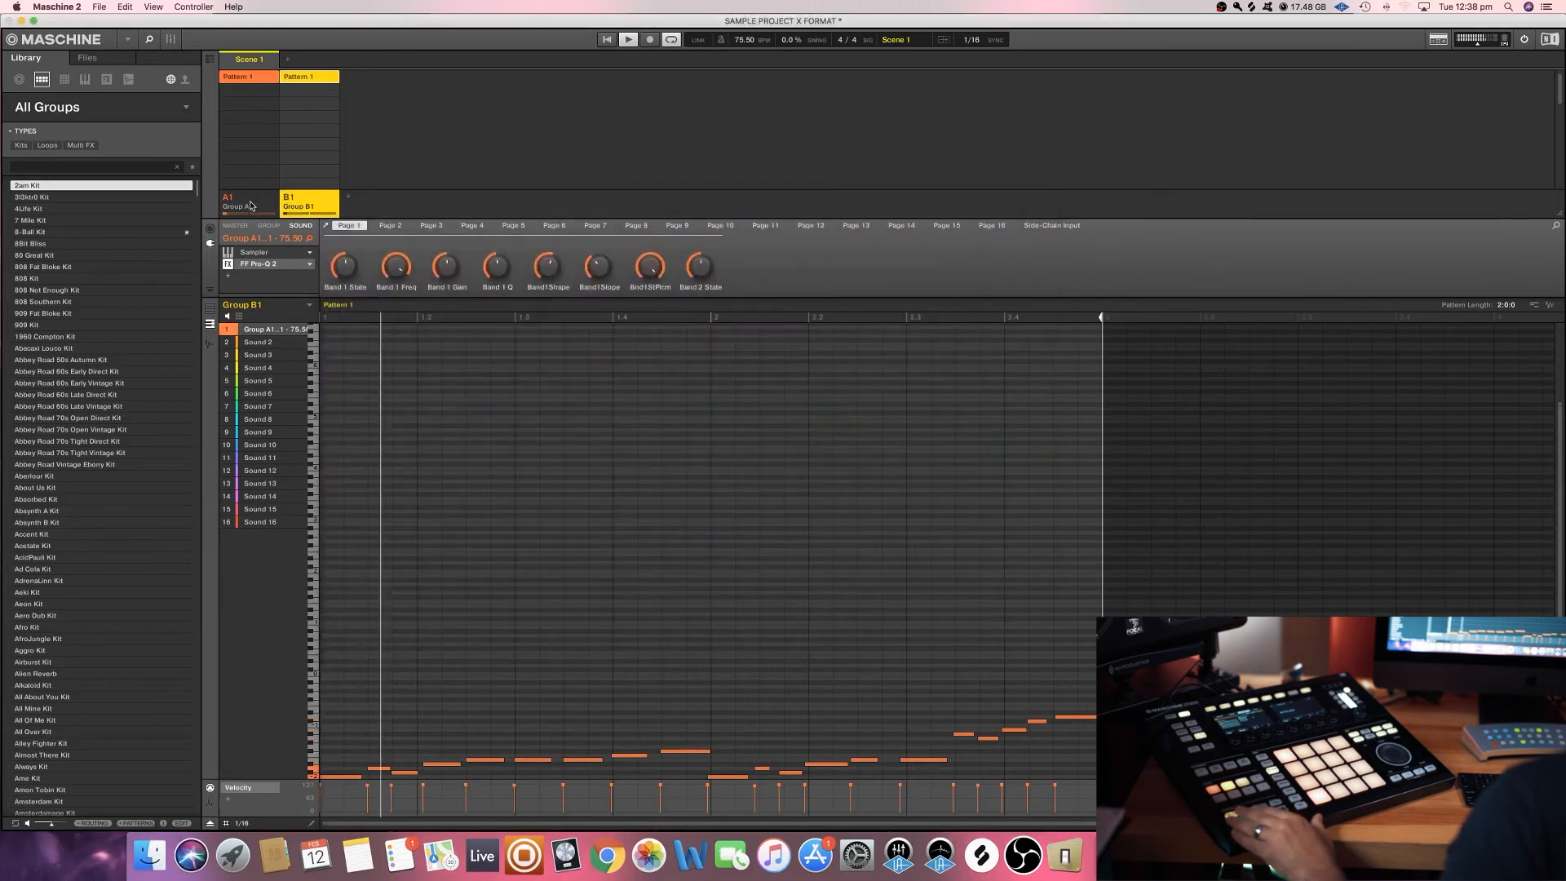
Review Group A1 and Group B1 in turn while the beat plays.
left_click(251, 205)
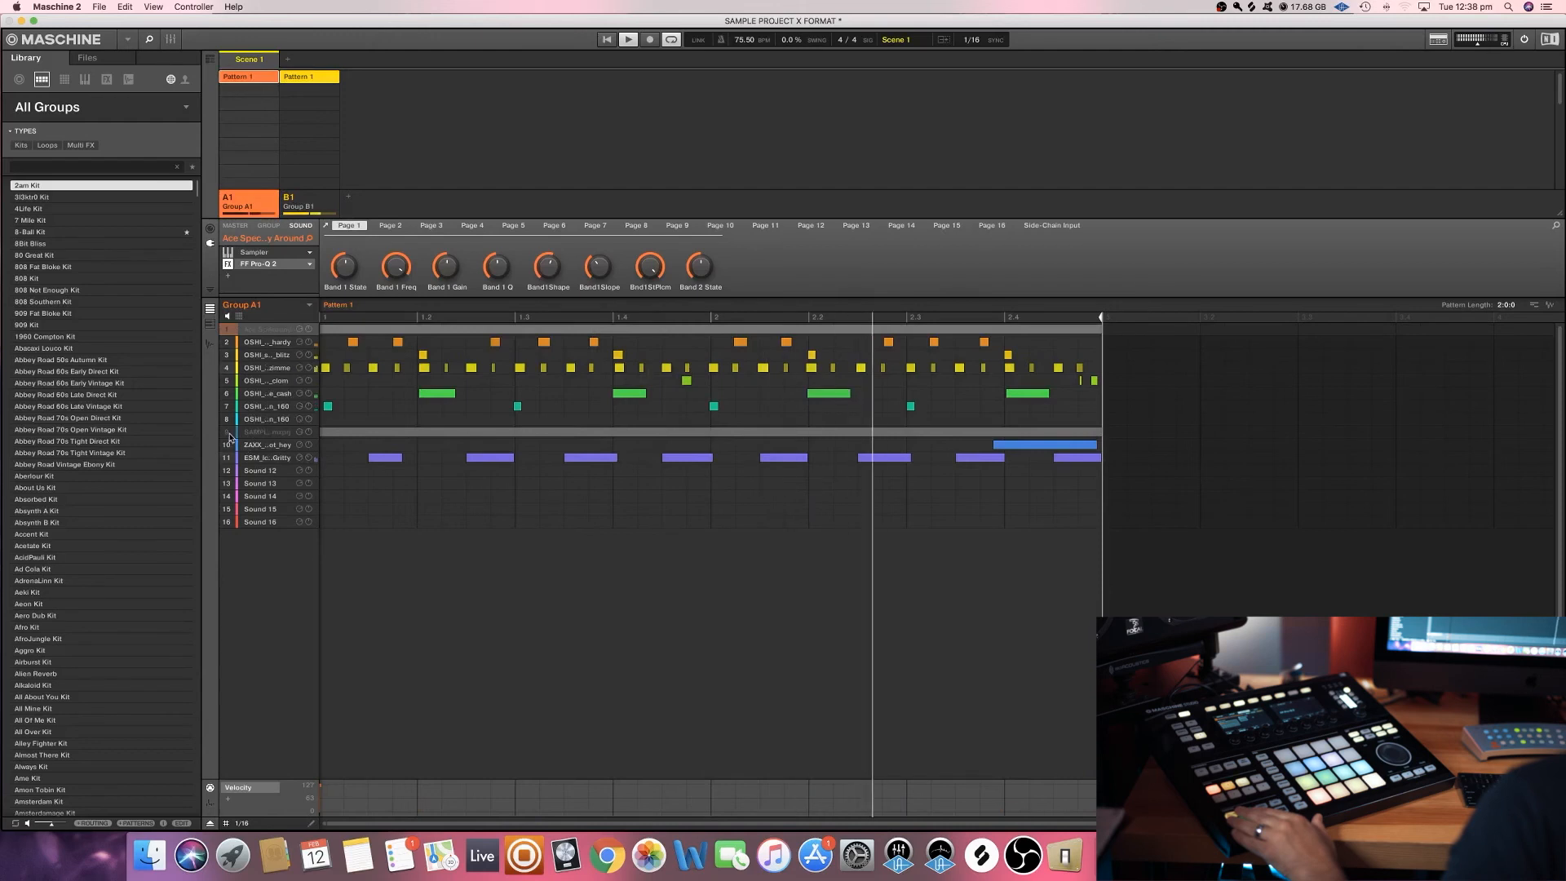
left_click(303, 200)
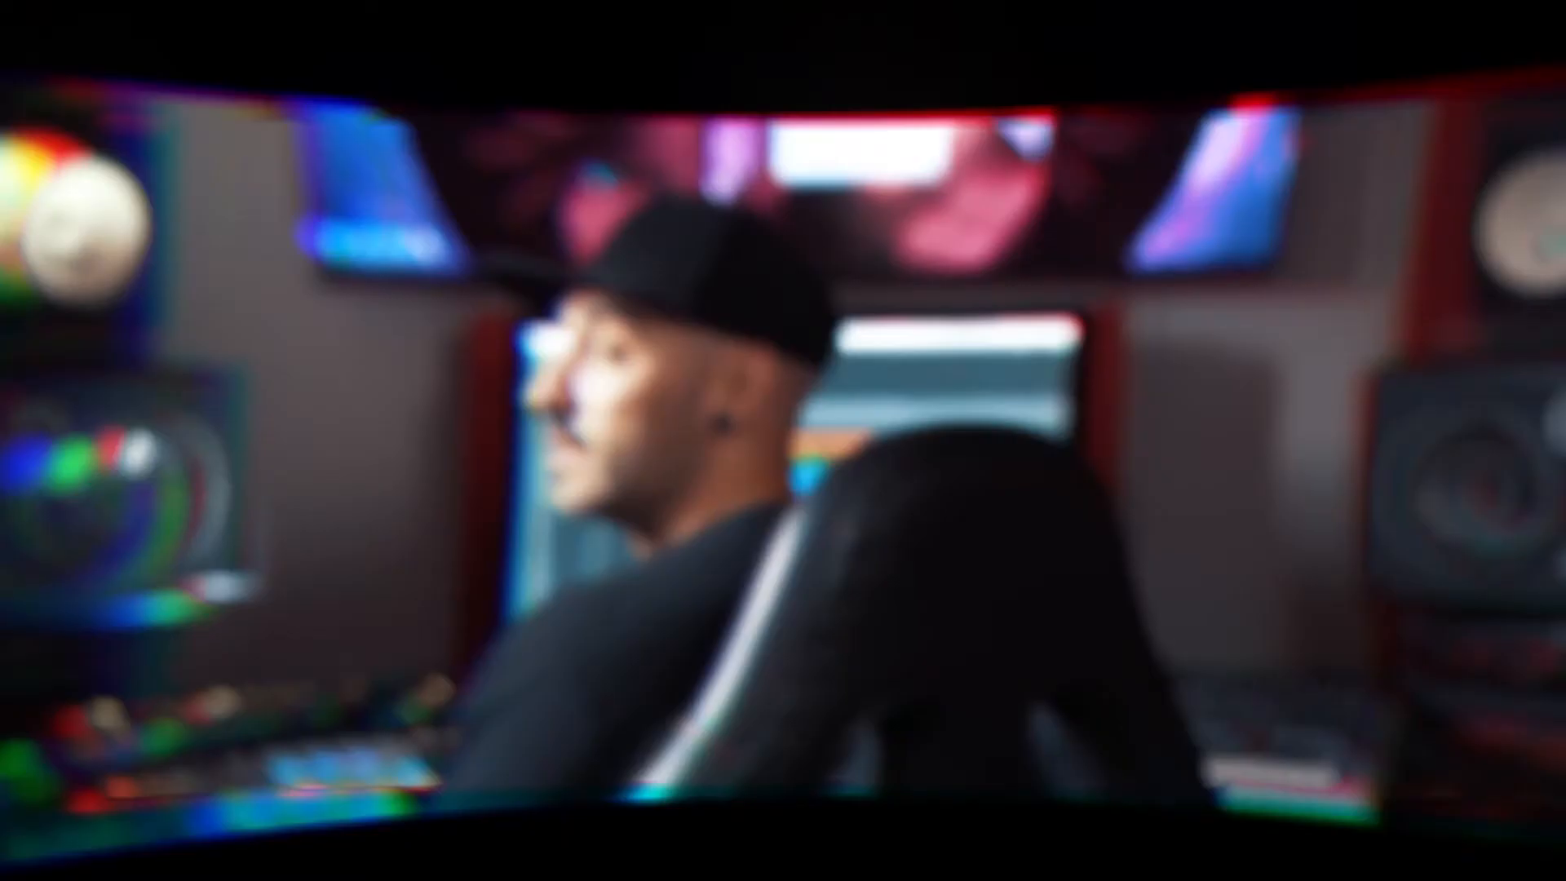